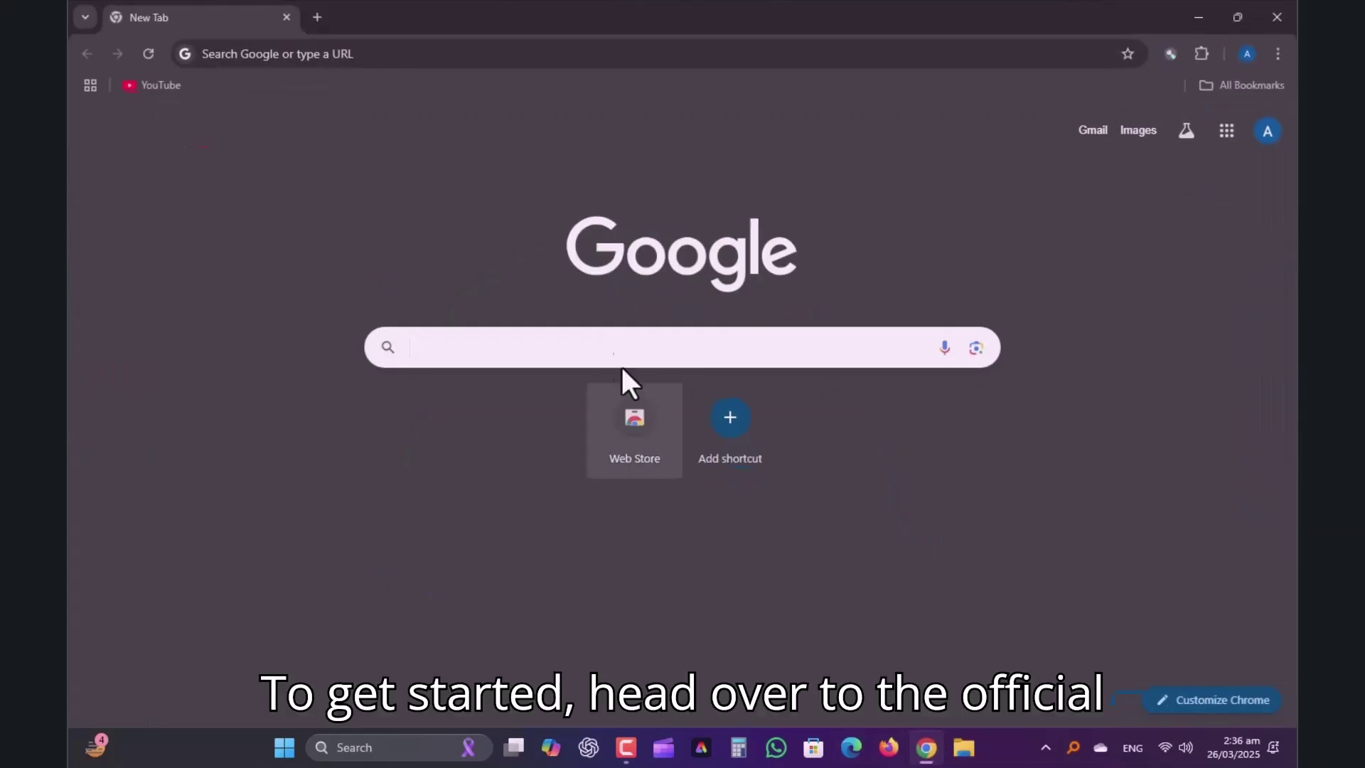
# - Search Google for "ab download manager" and open the official abdownloadmanager.com website
pyautogui.write('abdo')
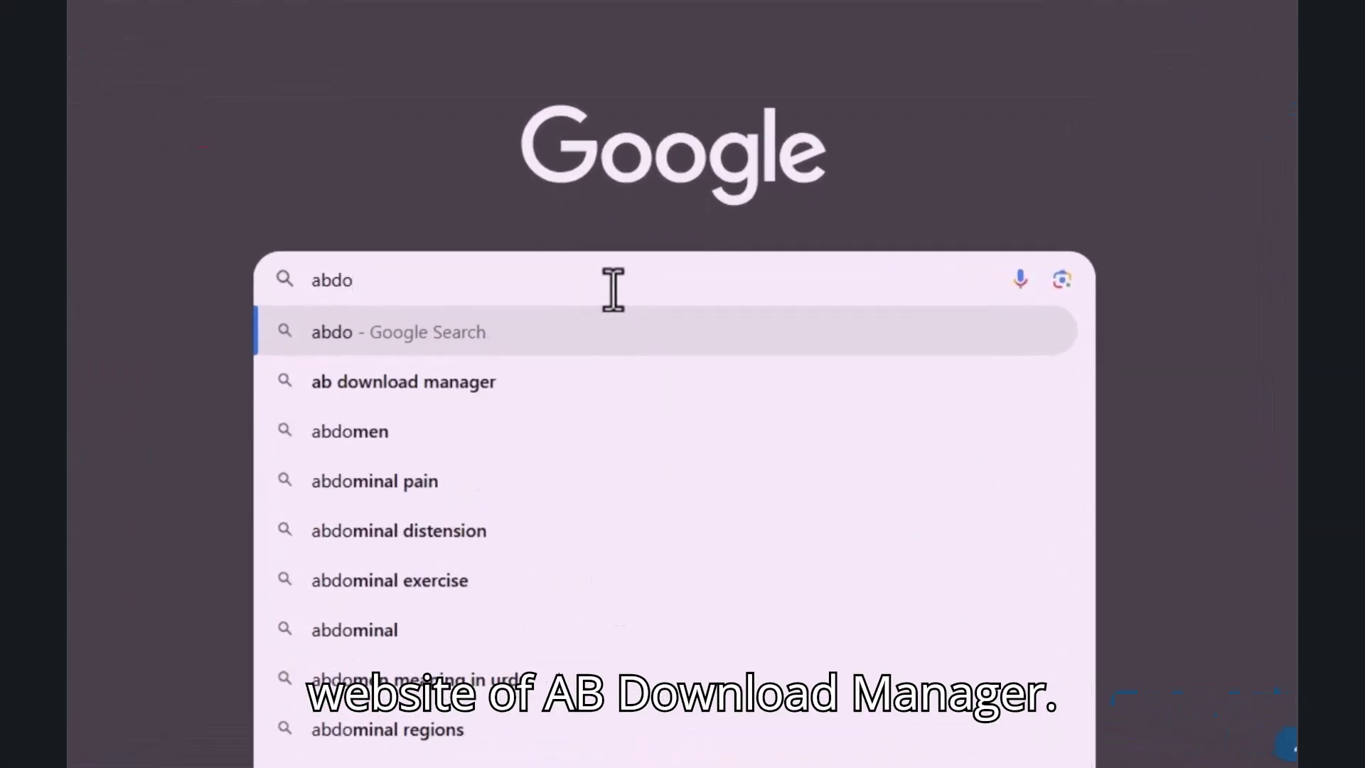
pyautogui.press('Down')
pyautogui.press('Return')
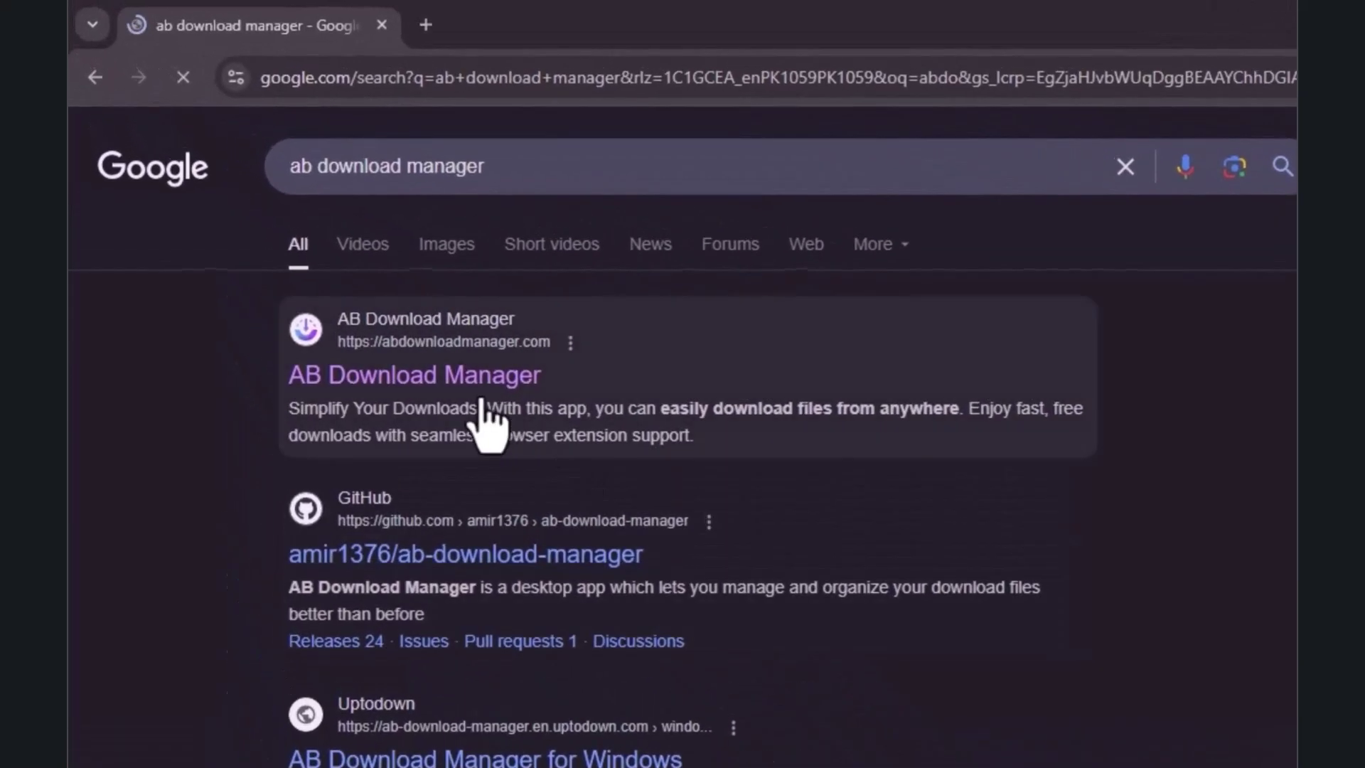
pyautogui.click(304, 268)
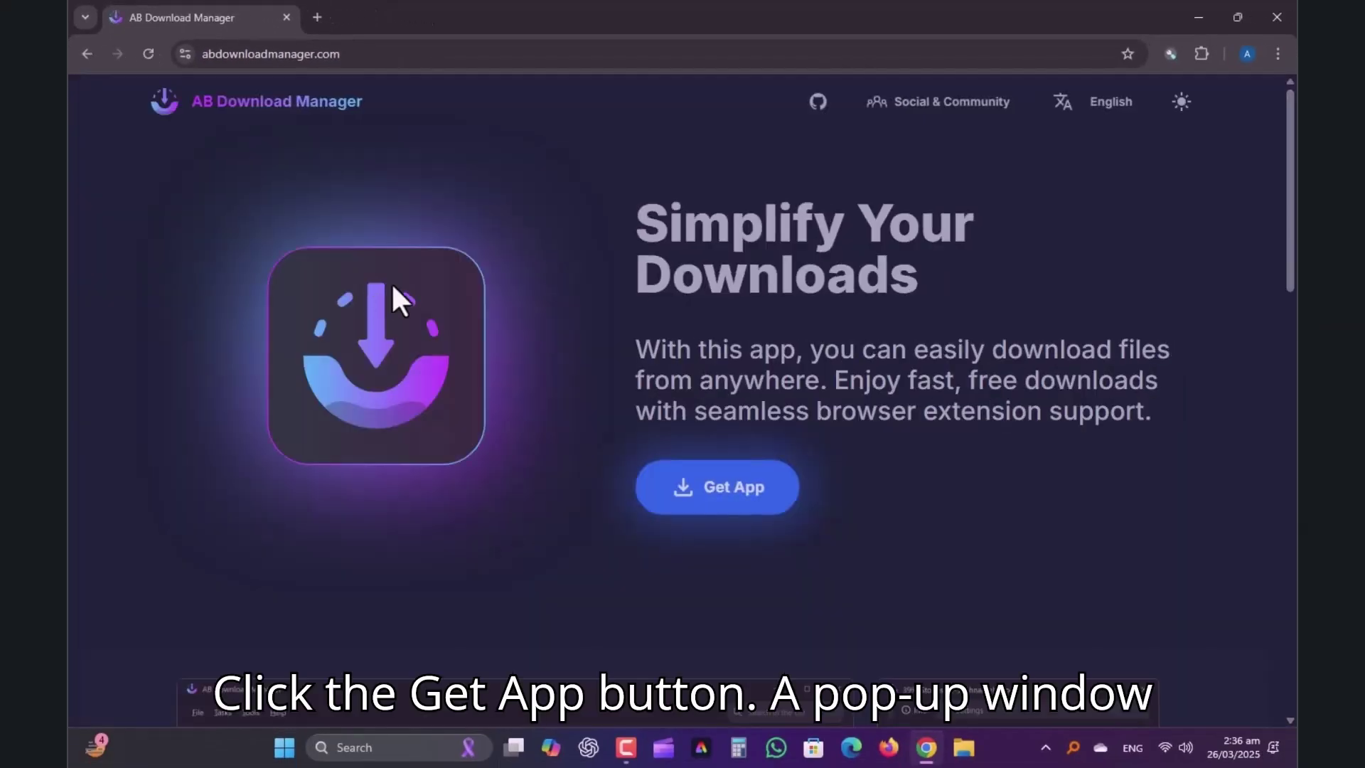
# - Download the Windows exe installer of AB Download Manager from the Get App dialog and close the dialog
pyautogui.click(723, 501)
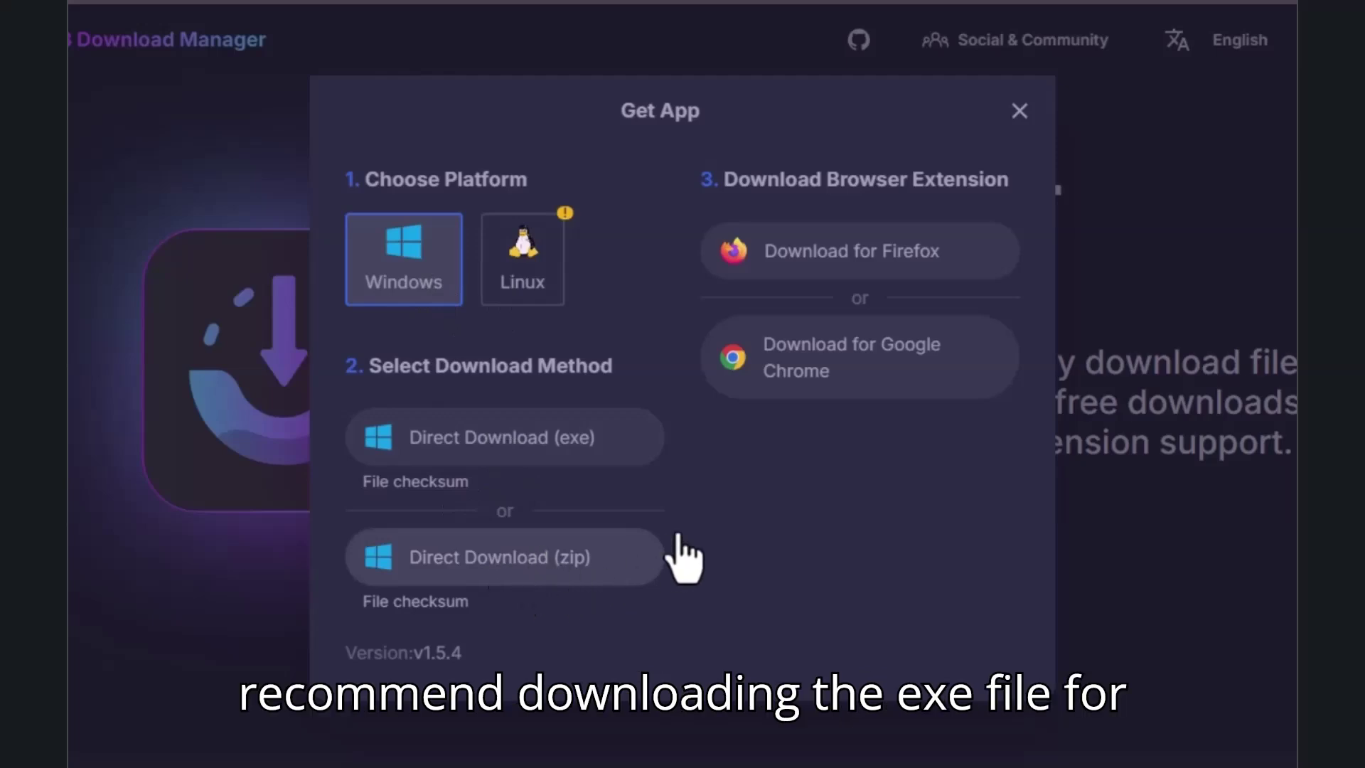
pyautogui.click(515, 448)
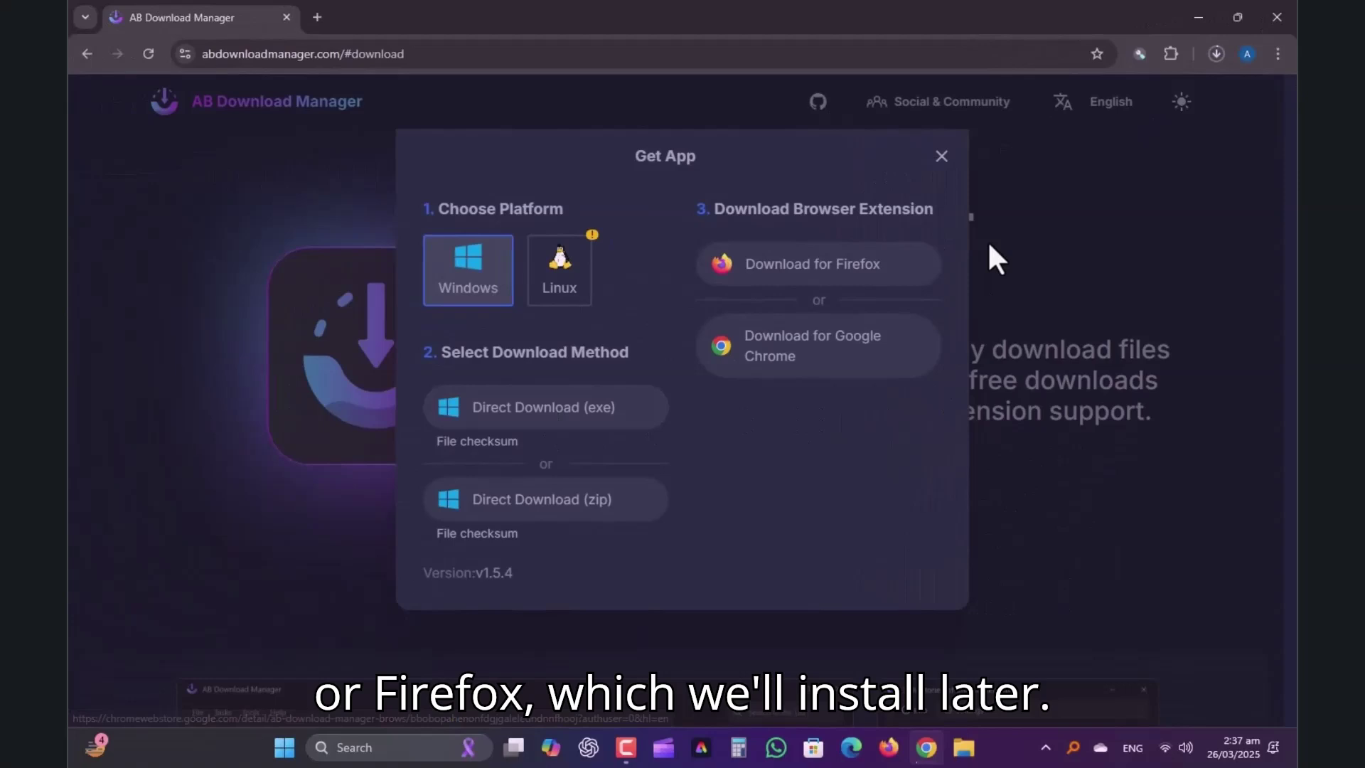
pyautogui.click(942, 157)
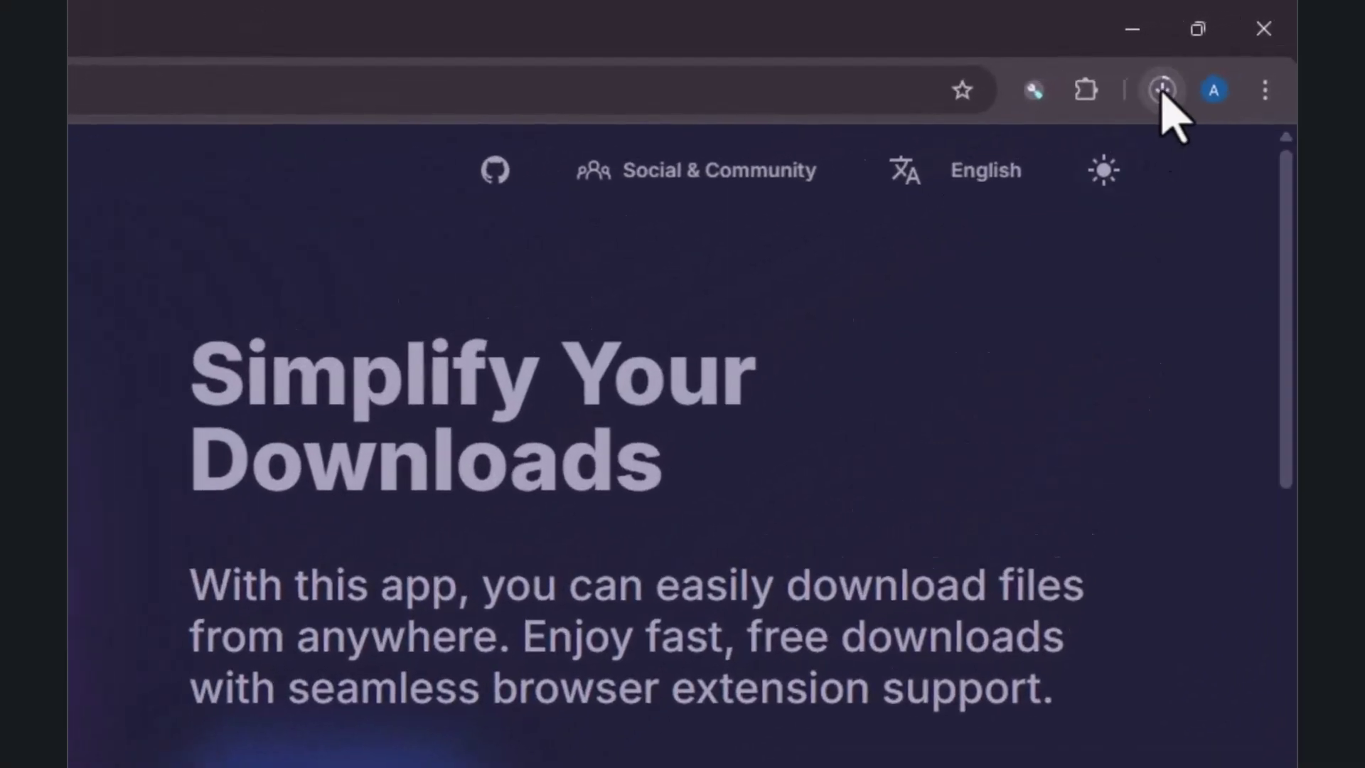
# - Launch the downloaded ABDownloadManager installer, minimize the browser and let the file run despite the SmartScreen block
pyautogui.click(1163, 90)
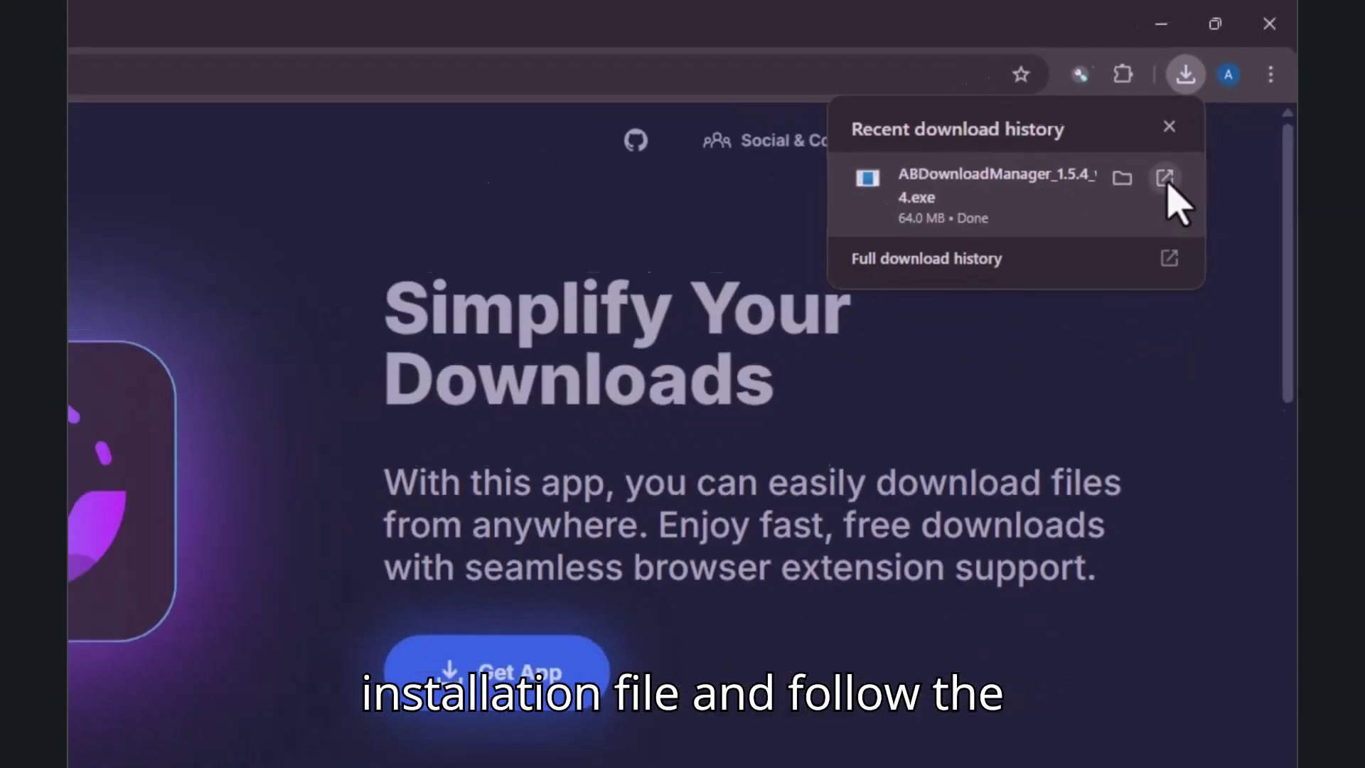
pyautogui.click(1137, 216)
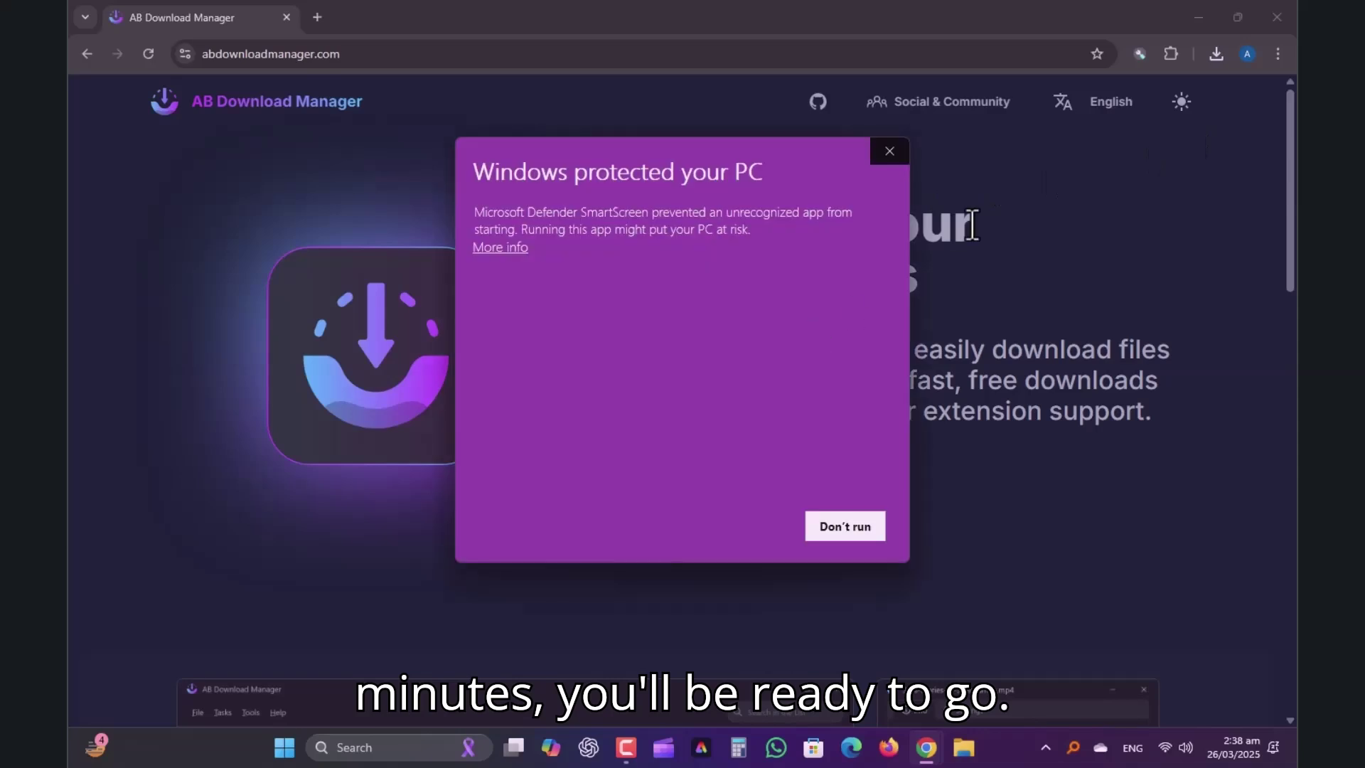
pyautogui.click(1197, 16)
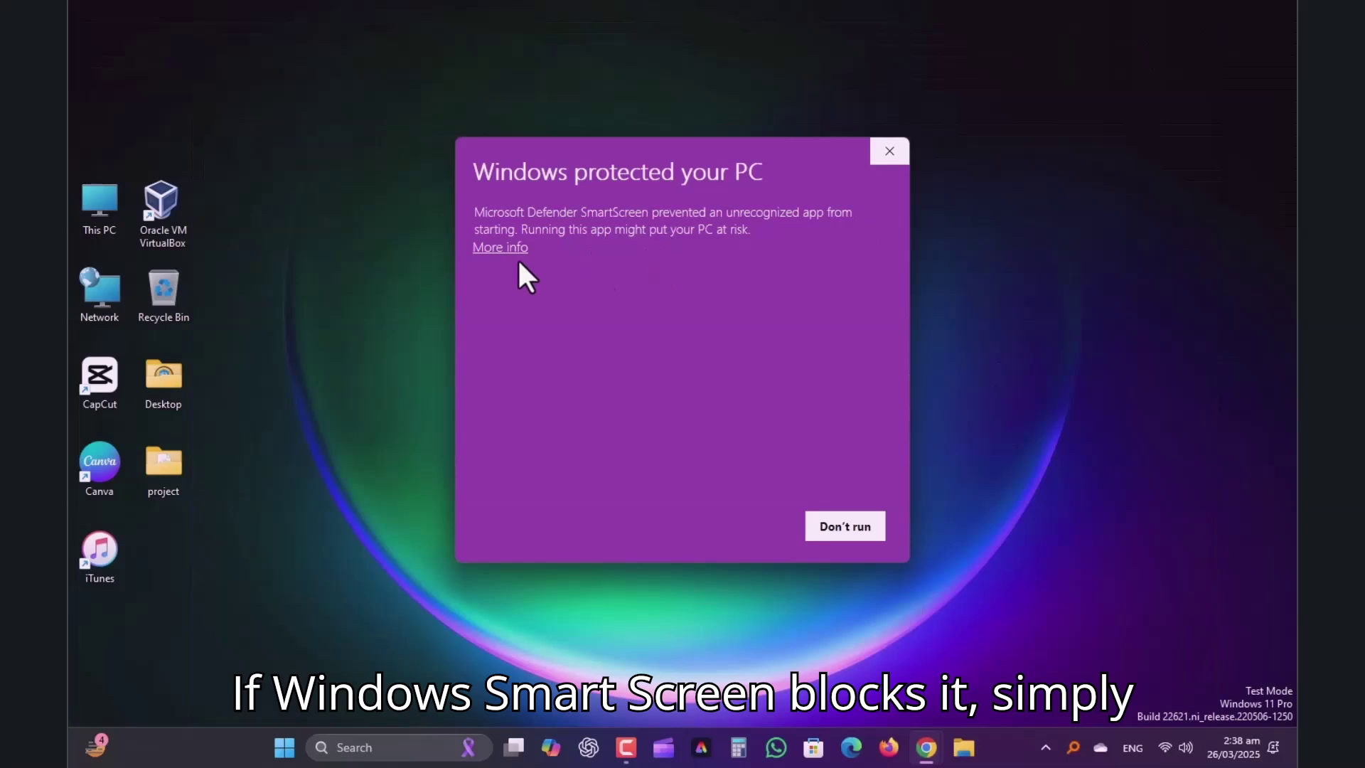
pyautogui.click(500, 248)
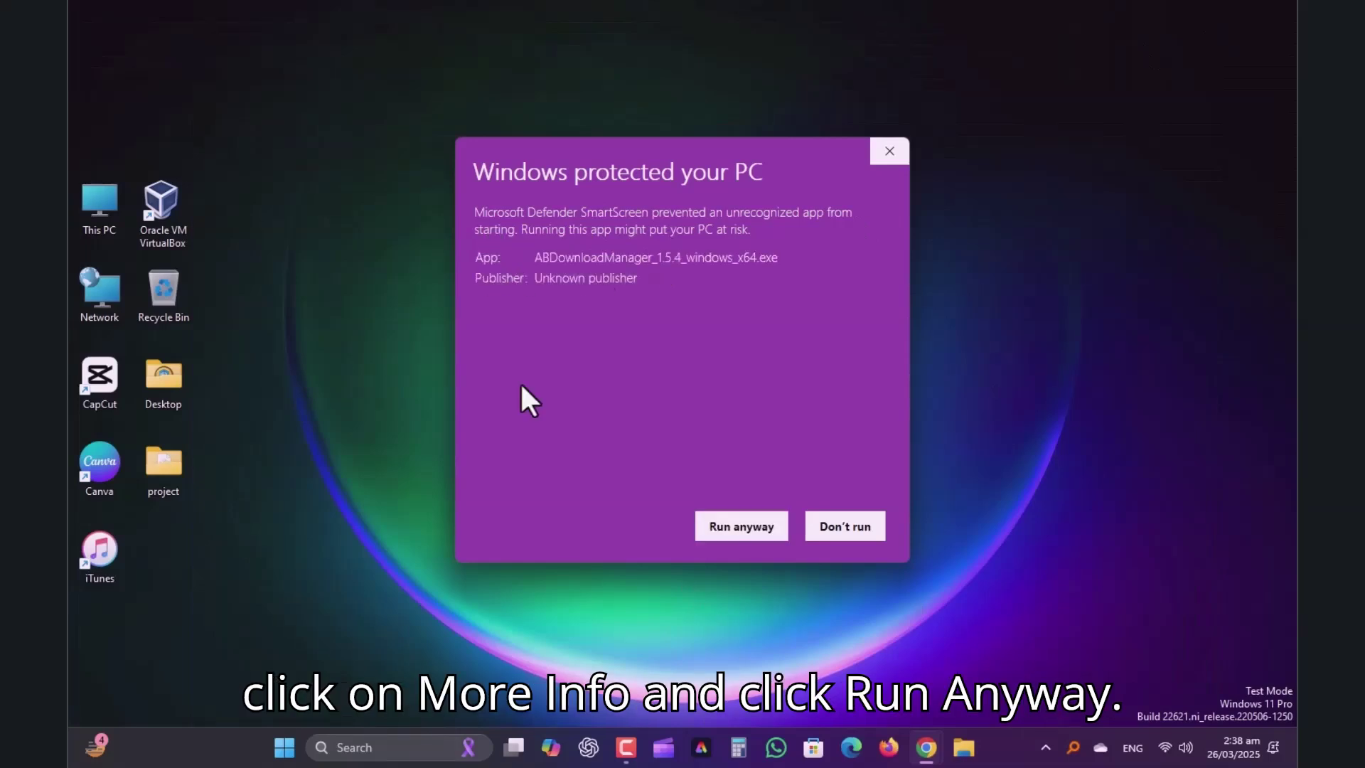
pyautogui.click(739, 540)
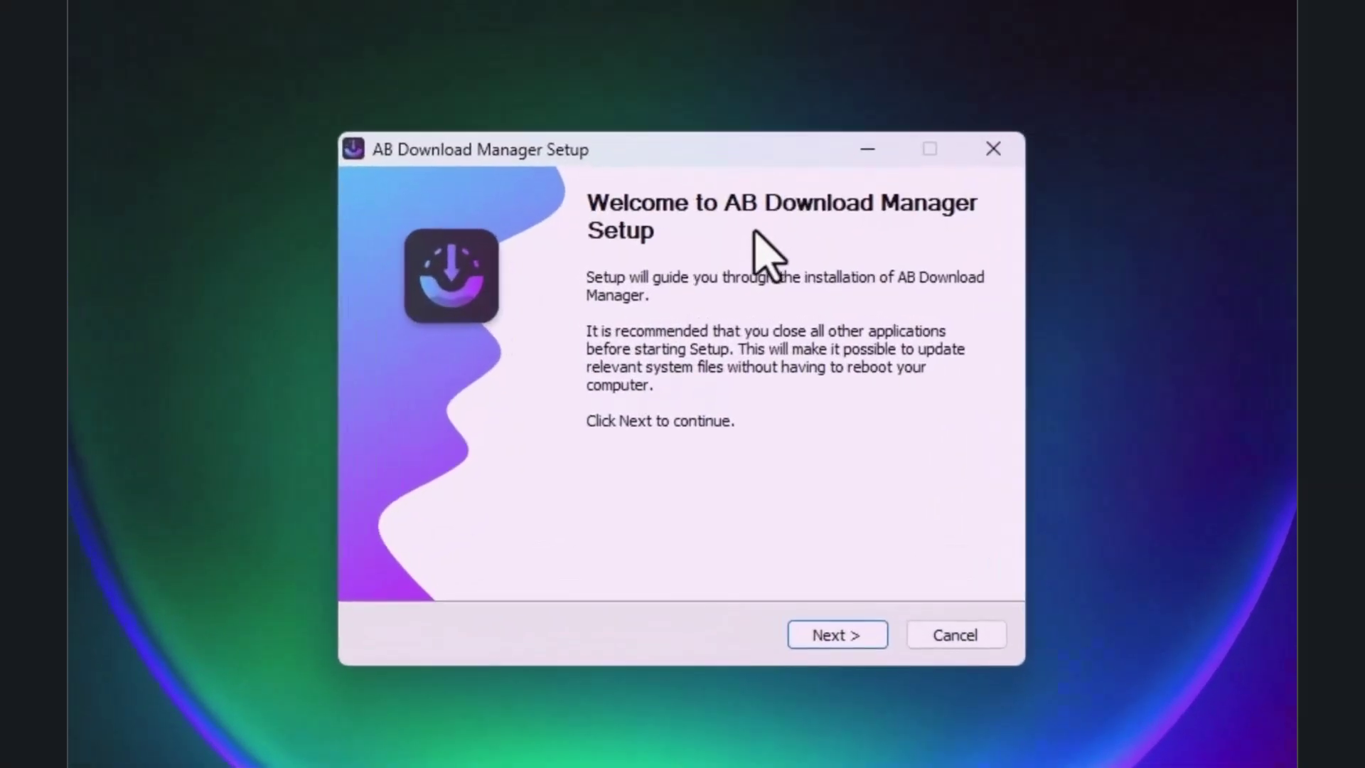
# - Install AB Download Manager with the license accepted and the default components, and finish setup with the option to run it enabled
pyautogui.click(847, 634)
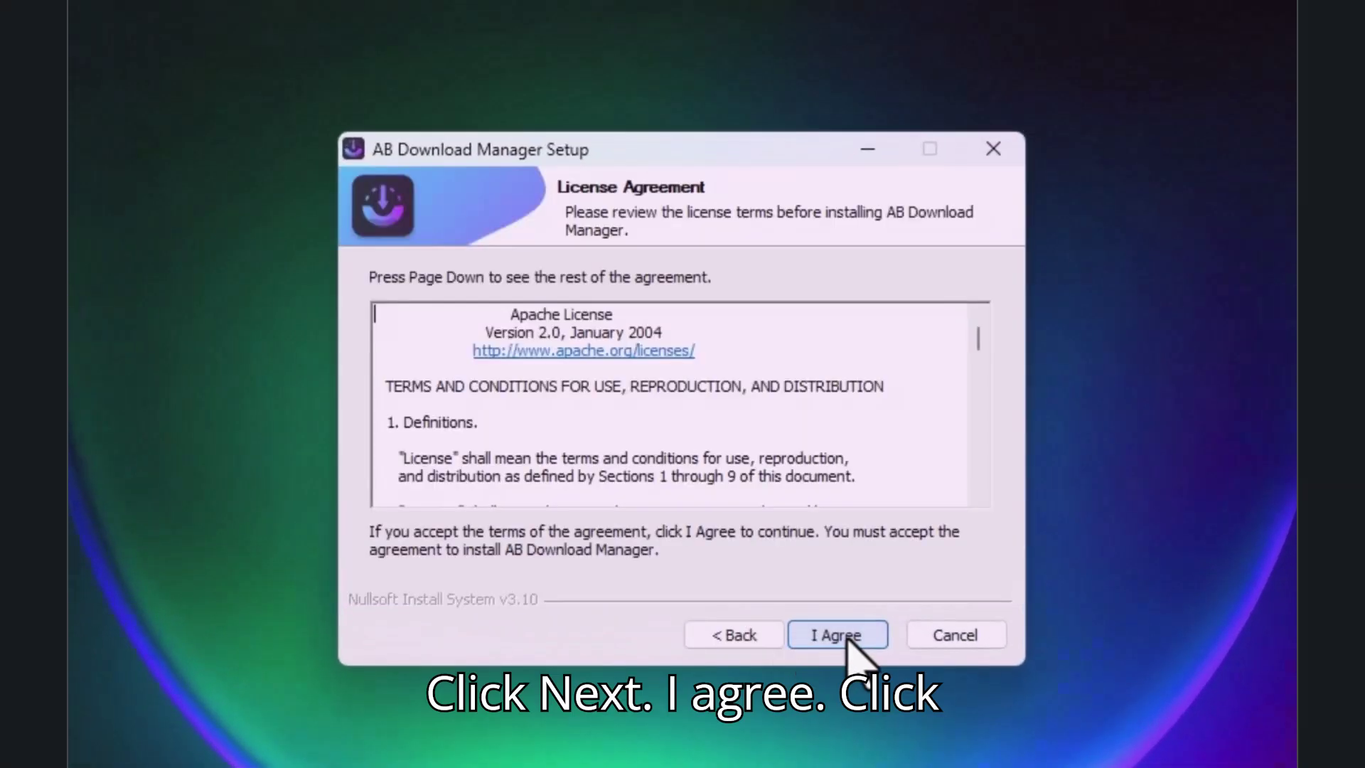
pyautogui.click(838, 634)
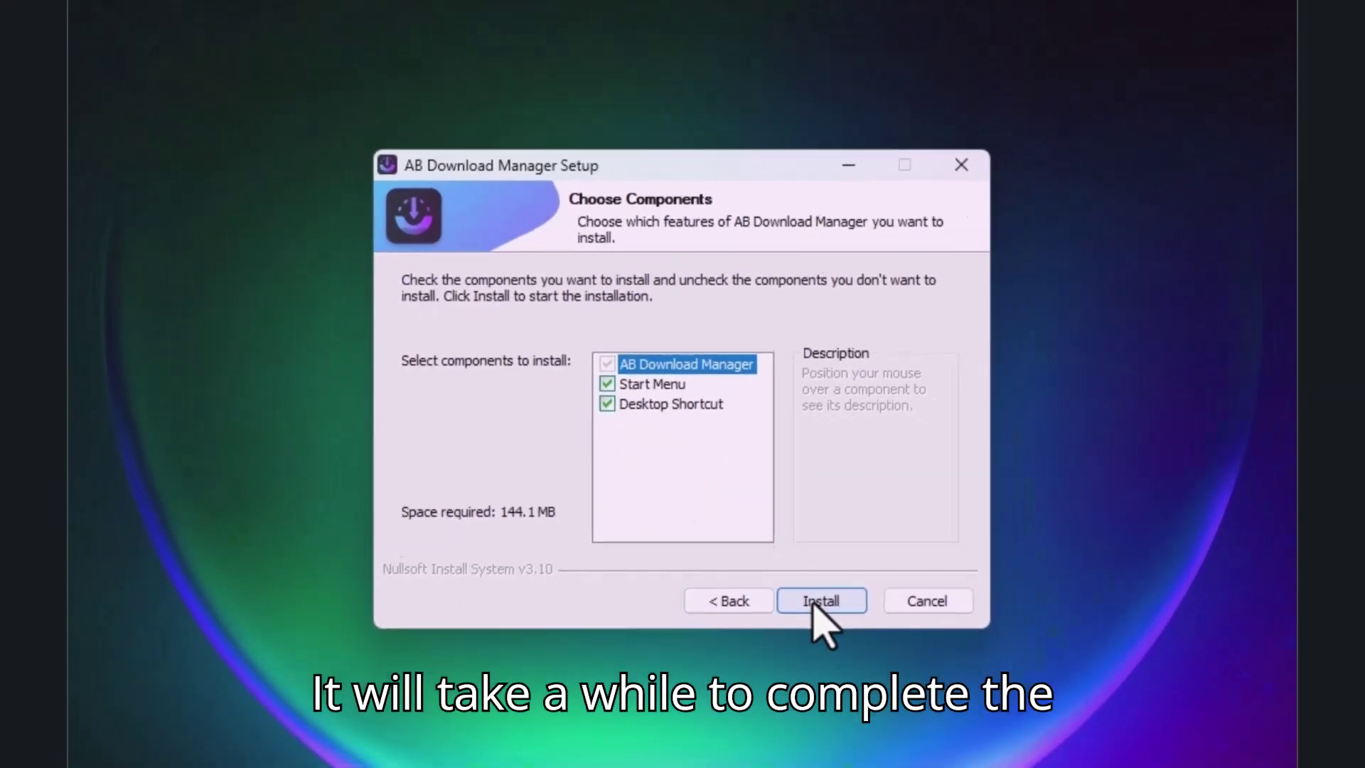
pyautogui.click(831, 634)
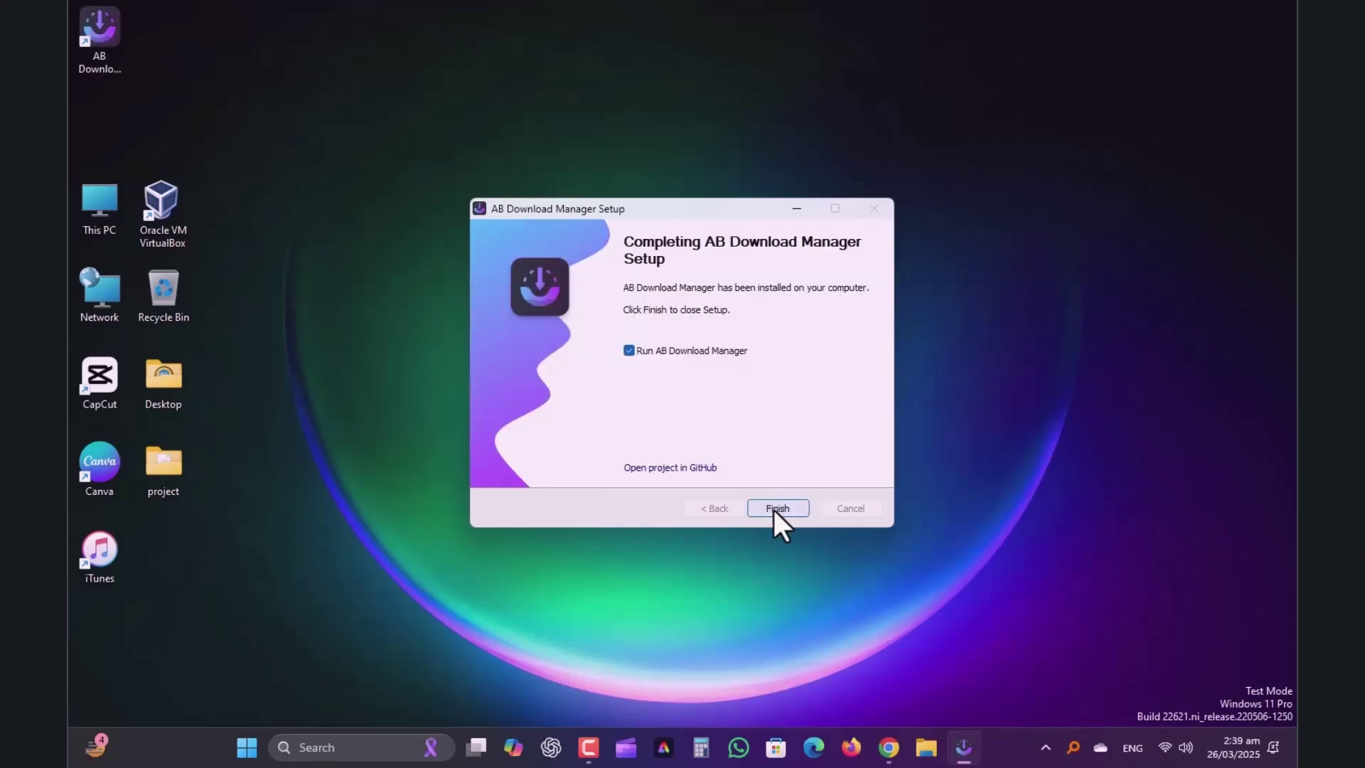
pyautogui.click(777, 507)
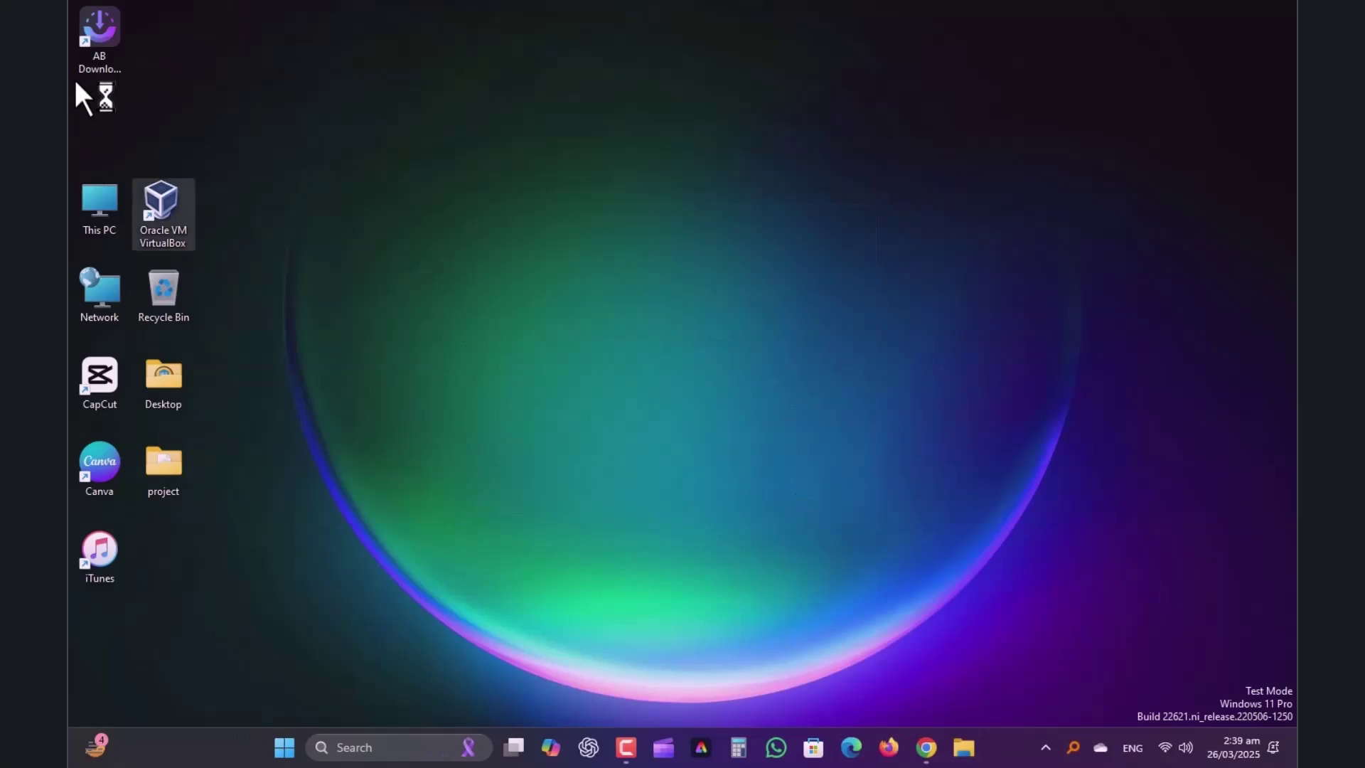
# - Move the AB Download Manager desktop shortcut to the empty spot beside iTunes and deselect it
pyautogui.moveTo(111, 54); pyautogui.dragTo(196, 553)
pyautogui.click(522, 383)
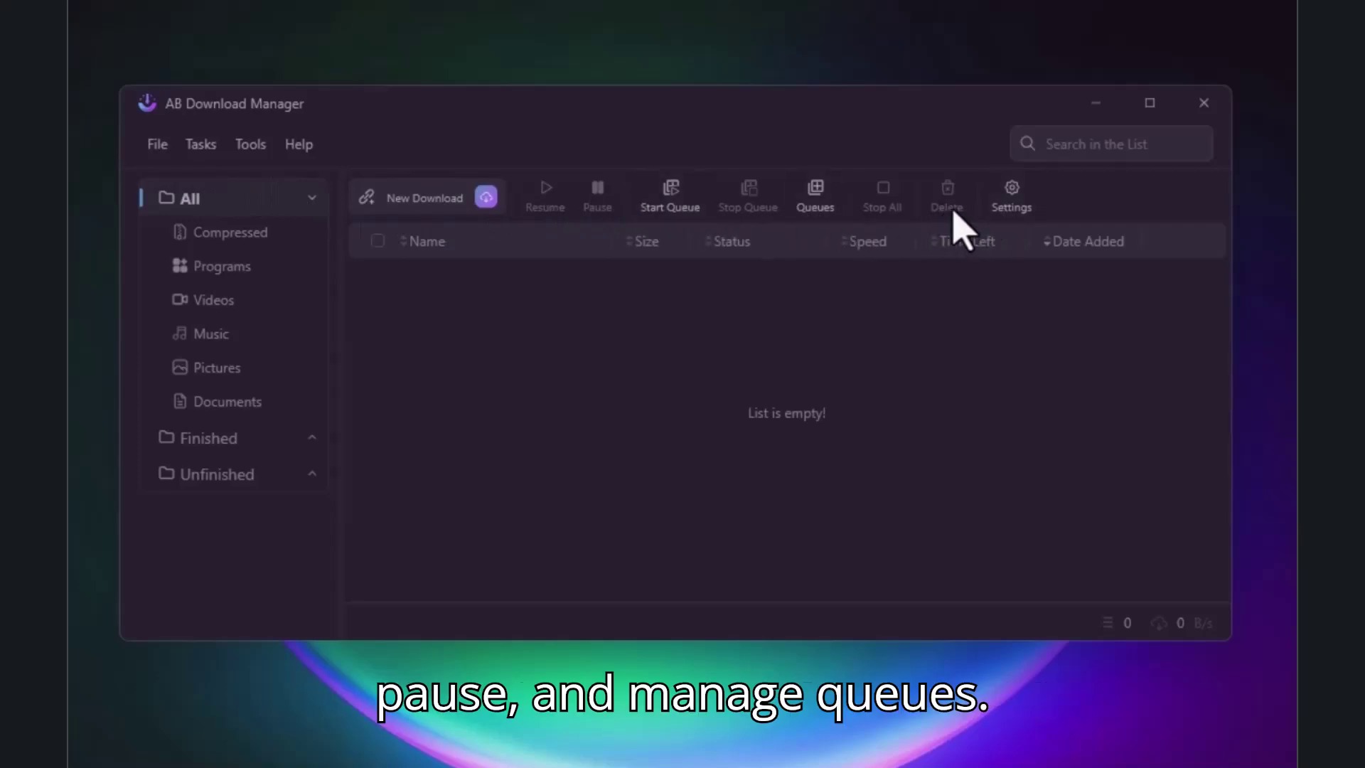
# - View the Add Download form and its download location chooser, and close both without adding a download
pyautogui.click(153, 142)
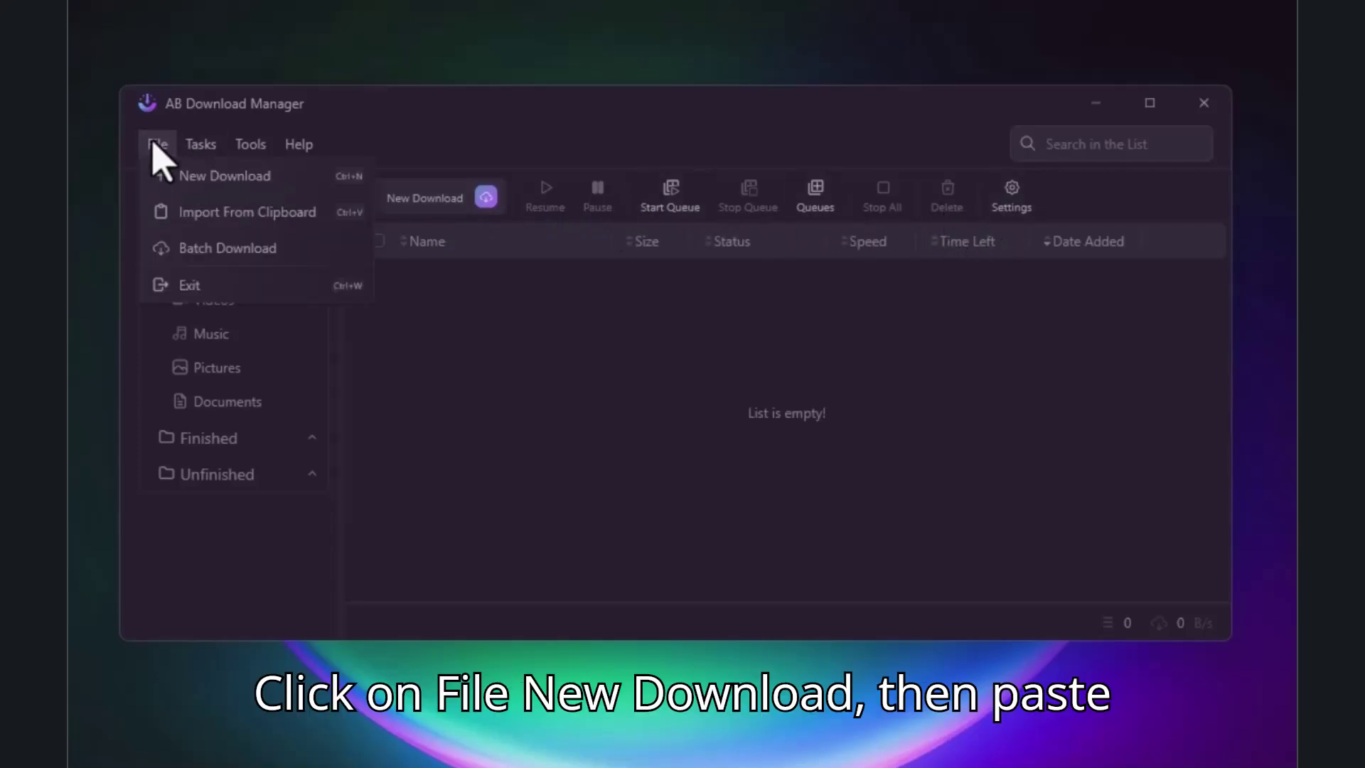
pyautogui.click(218, 179)
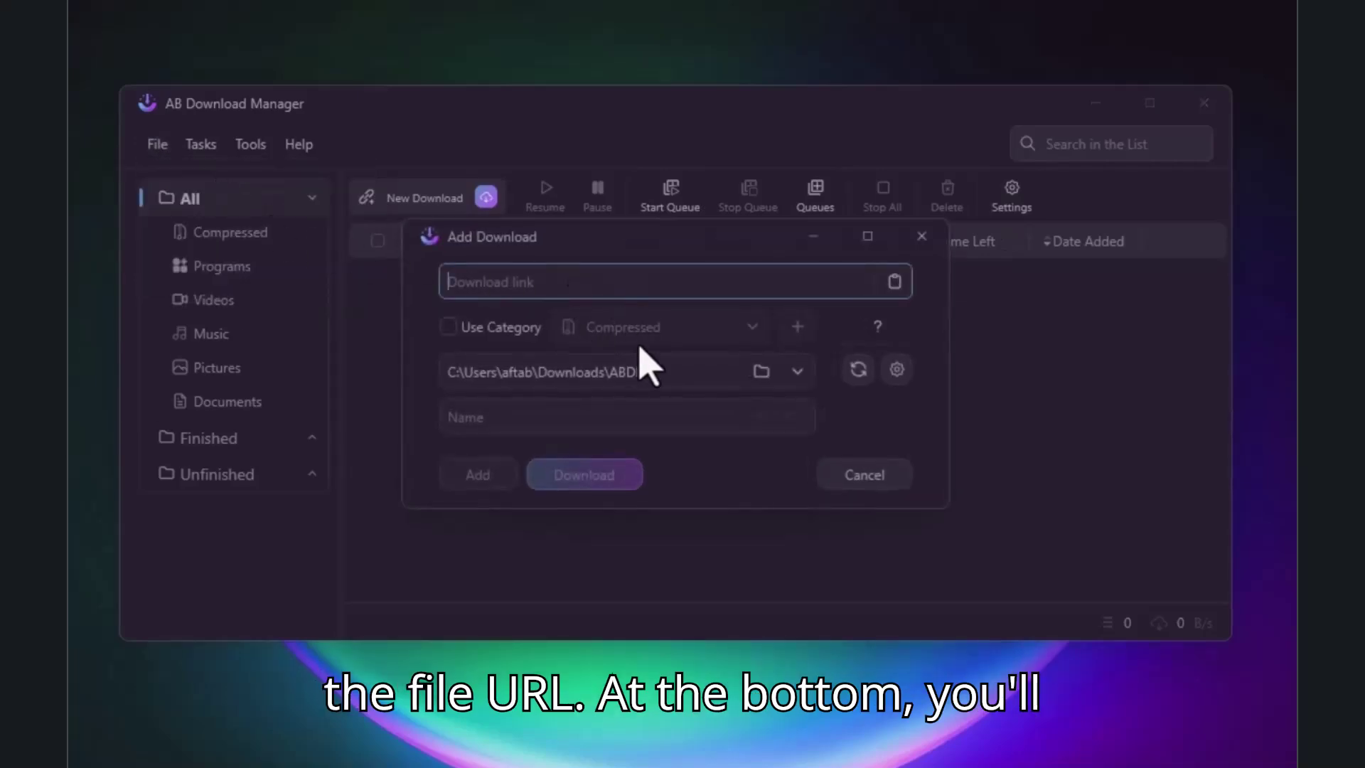
pyautogui.click(764, 375)
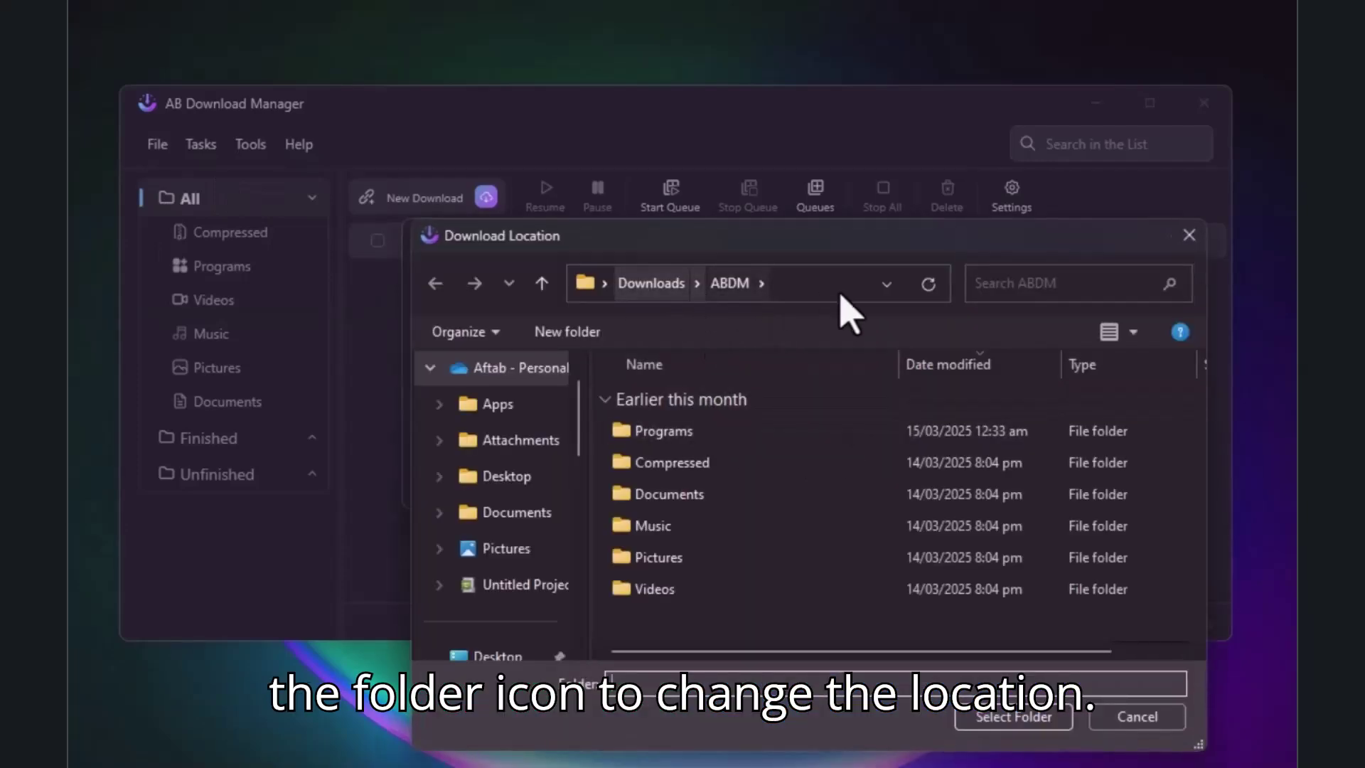
pyautogui.click(1188, 235)
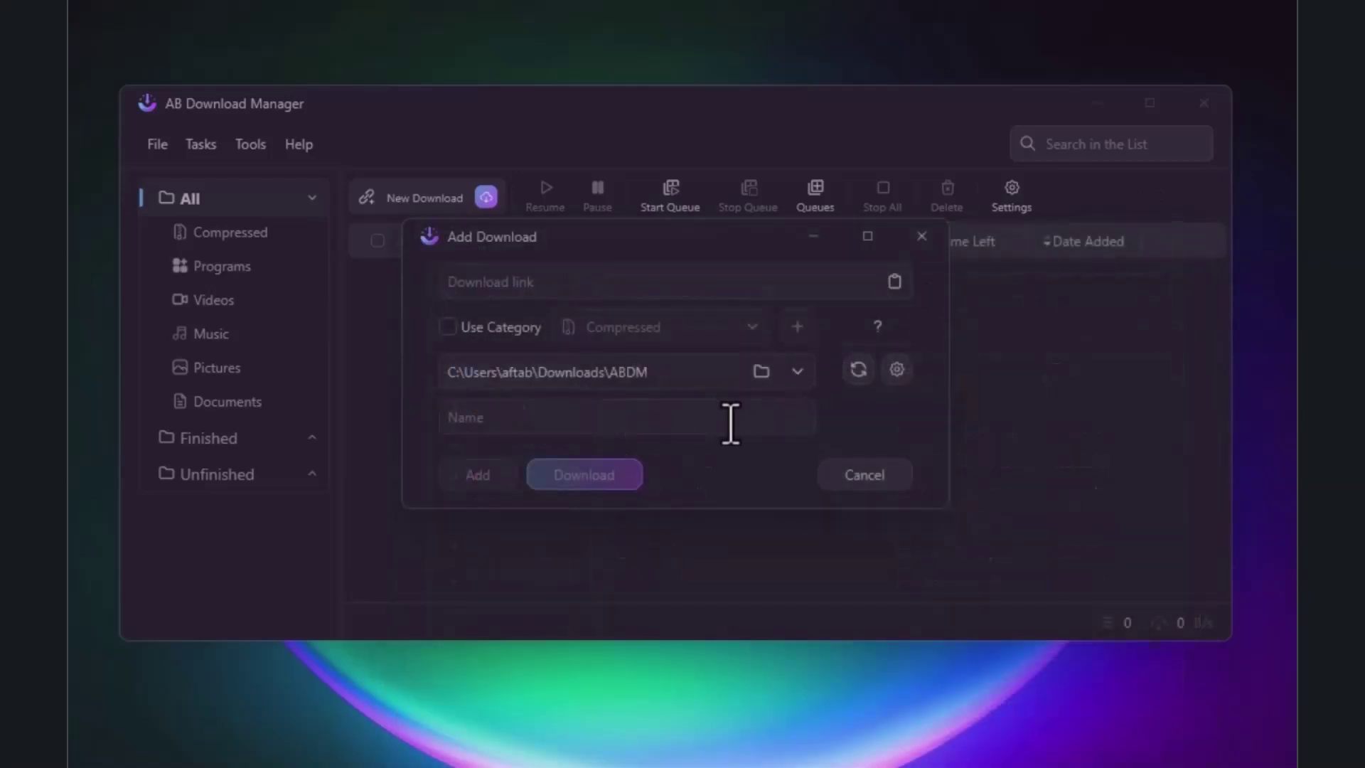
pyautogui.click(921, 237)
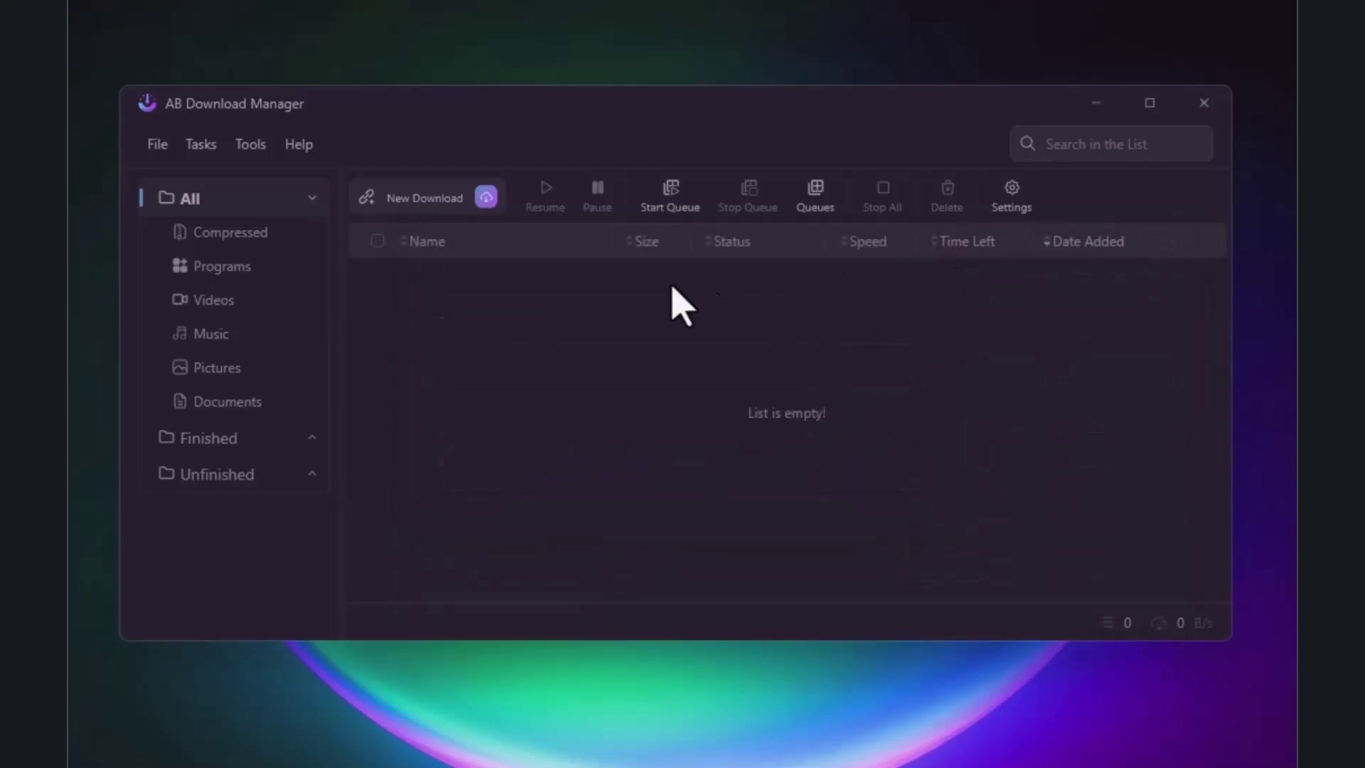
# - Look over the commands for adding single or batch downloads, starting or stopping queues, and deleting list entries
pyautogui.click(158, 155)
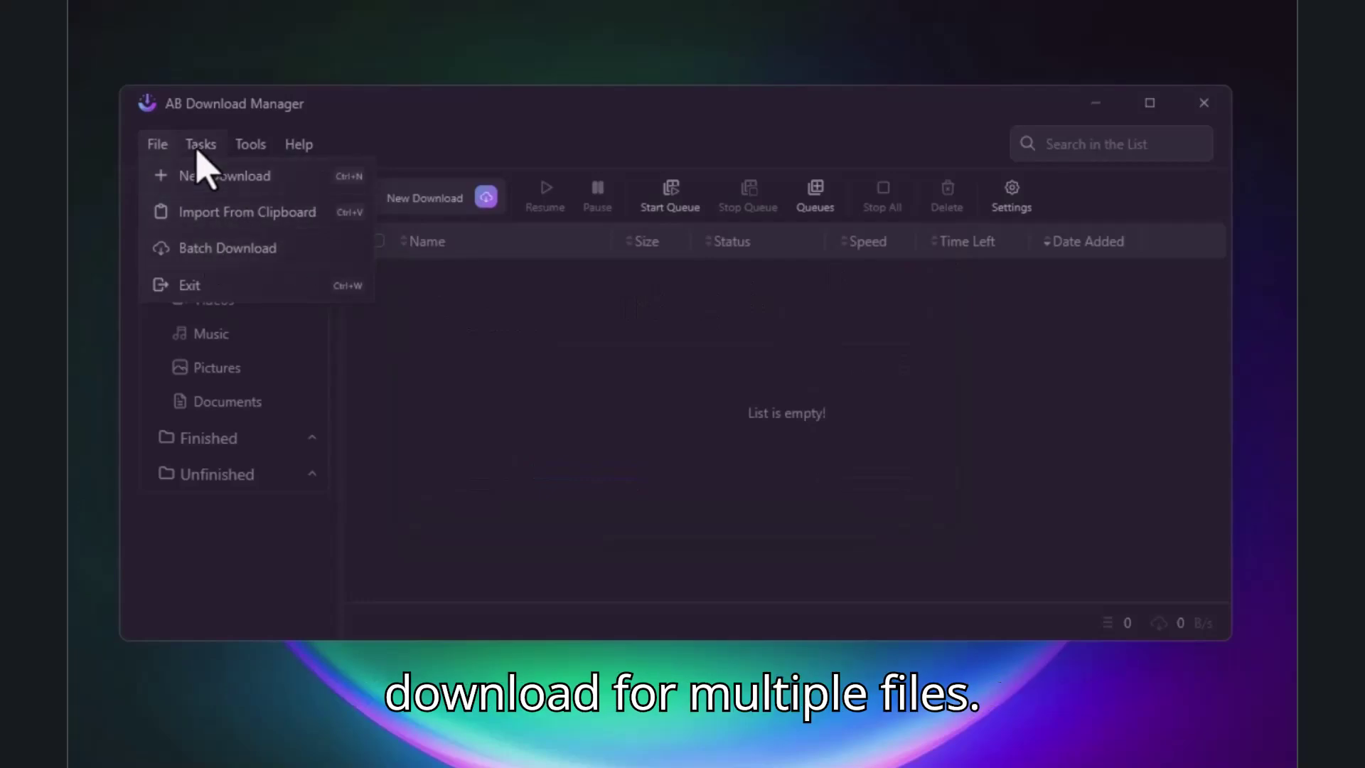
pyautogui.click(360, 137)
pyautogui.click(212, 146)
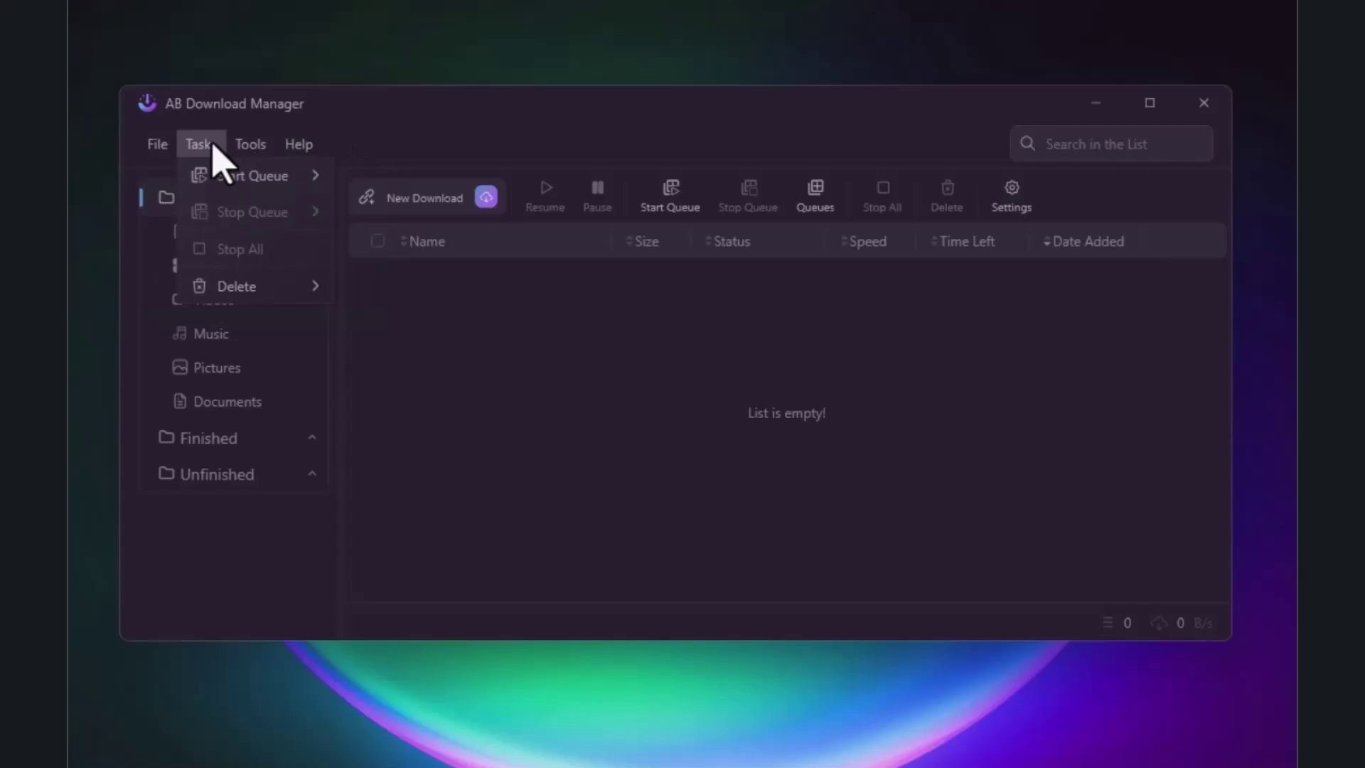
pyautogui.moveTo(216, 179)
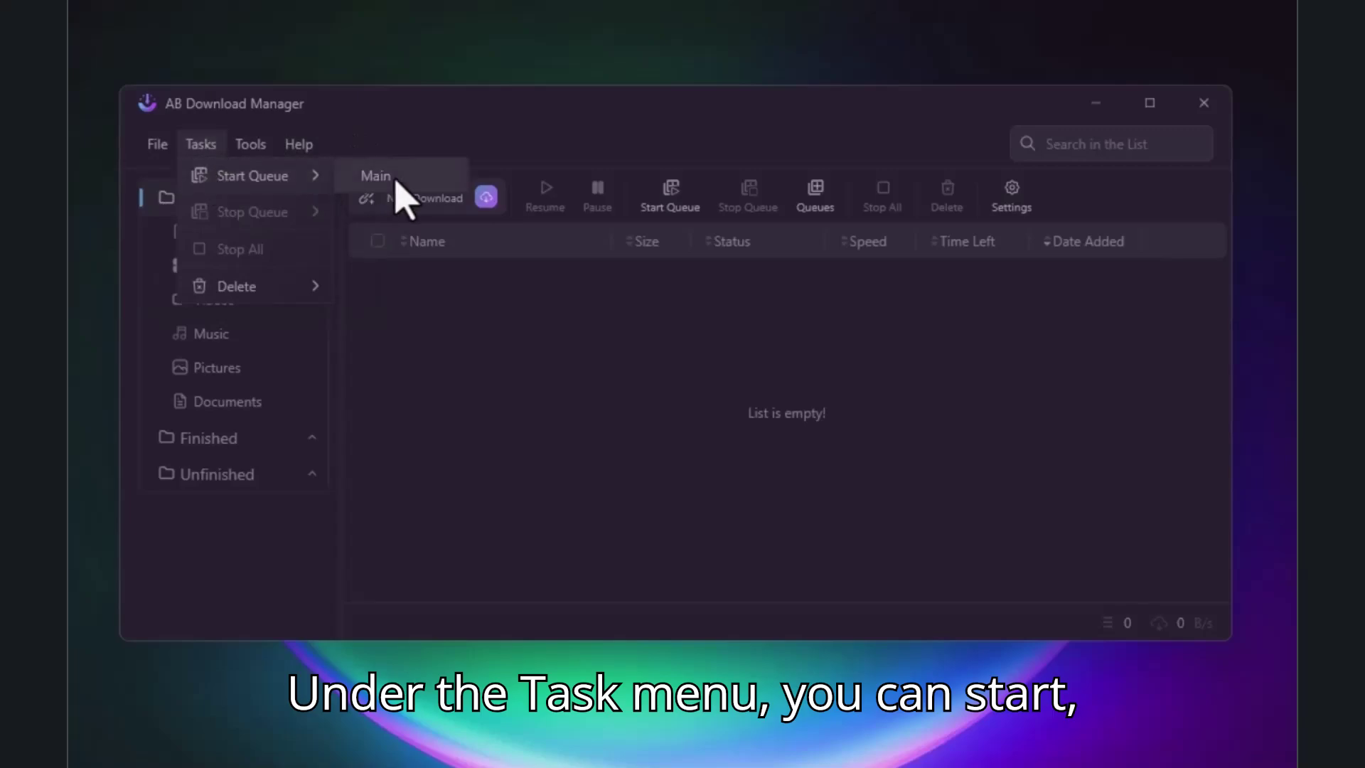
pyautogui.moveTo(270, 285)
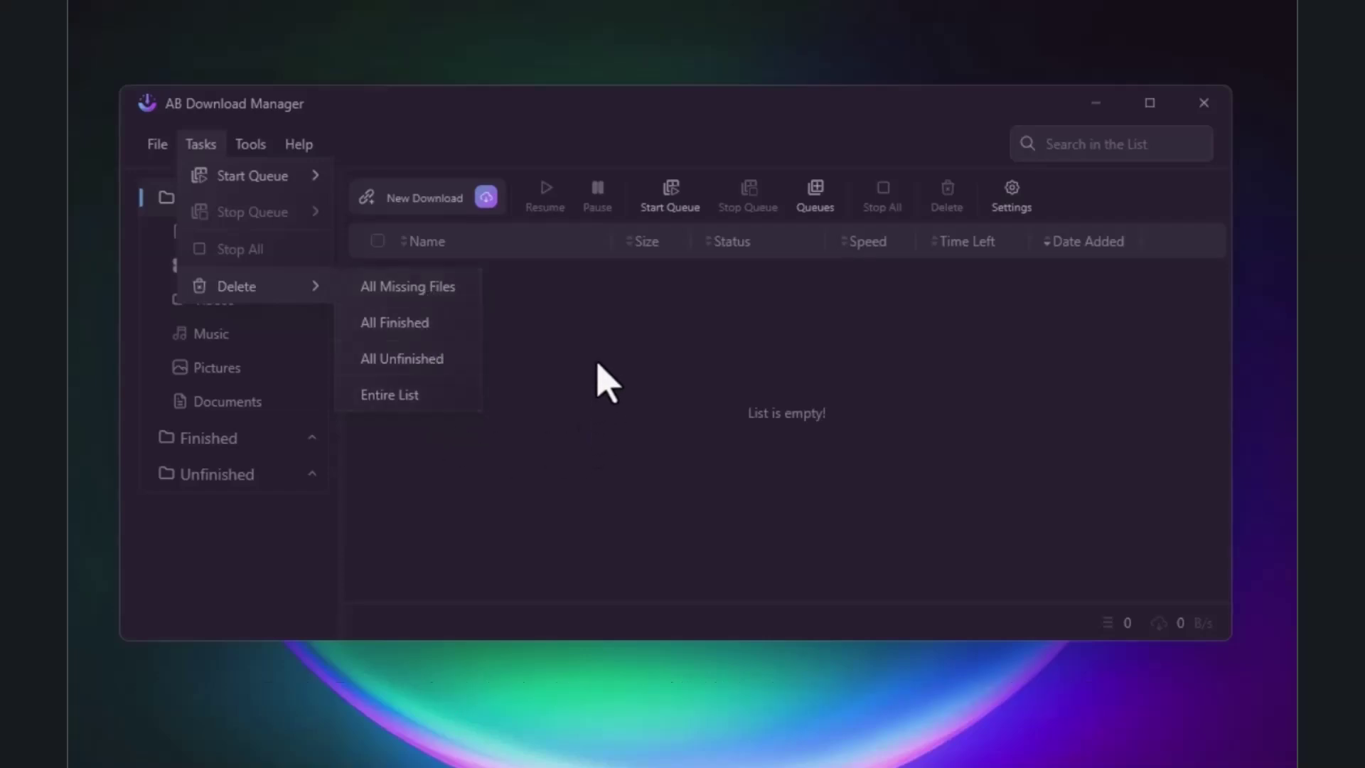
pyautogui.click(541, 355)
# - Check the browser integration choices, open the application settings and view the available themes
pyautogui.click(258, 149)
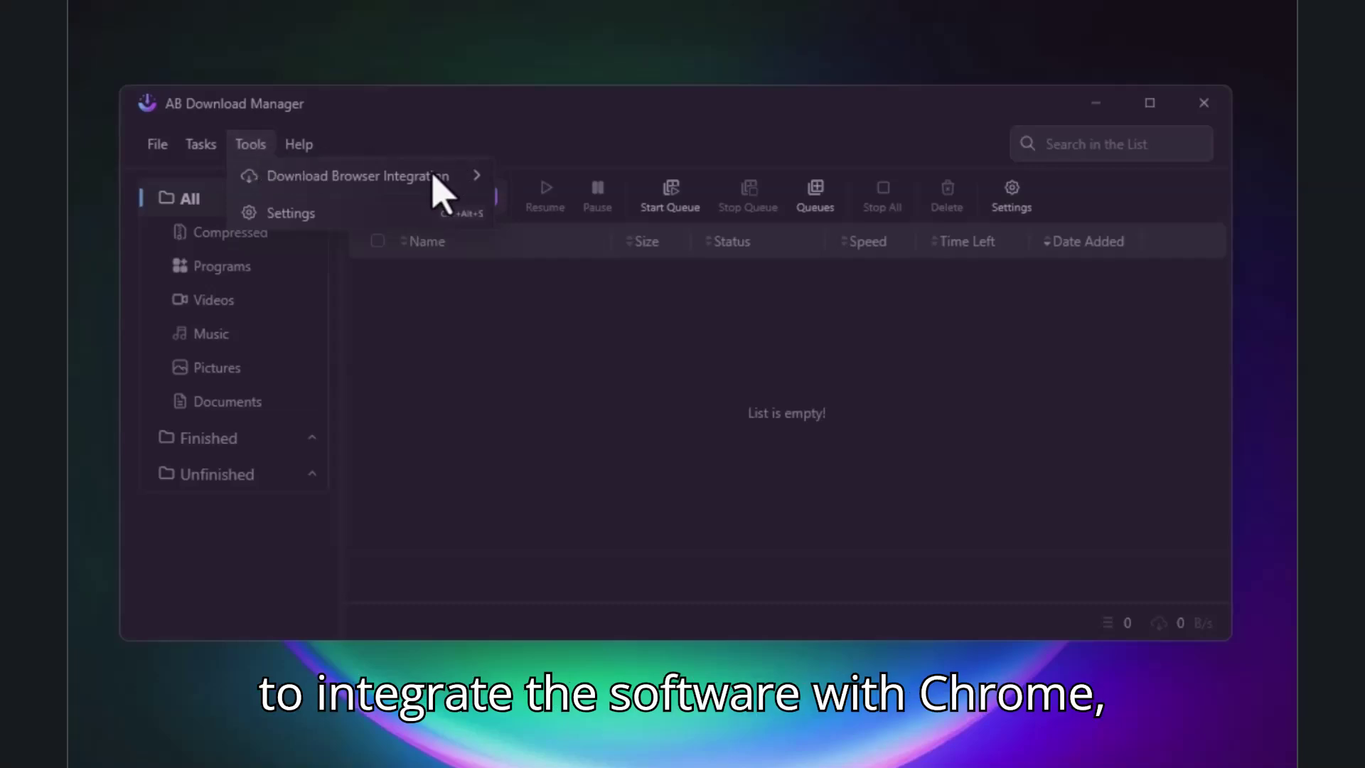
pyautogui.moveTo(436, 181)
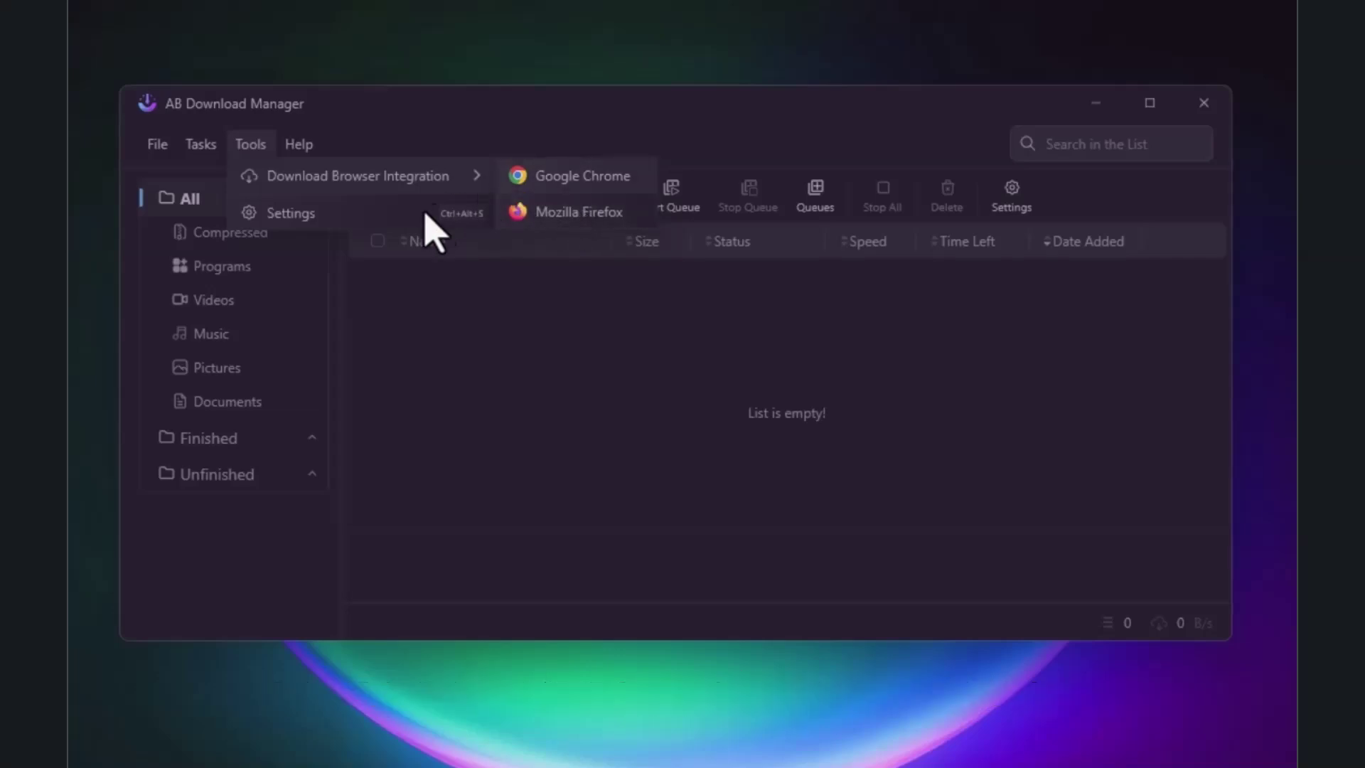
pyautogui.click(302, 215)
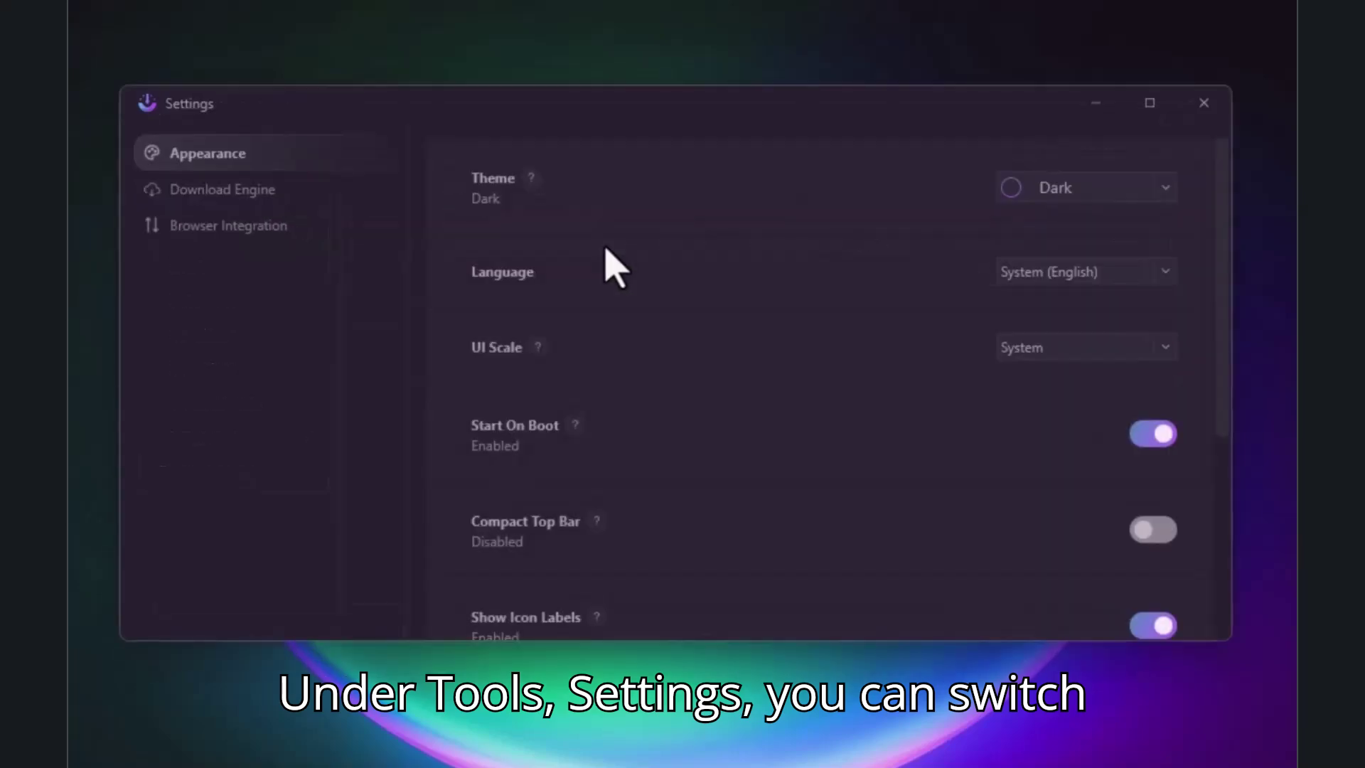
pyautogui.click(1166, 193)
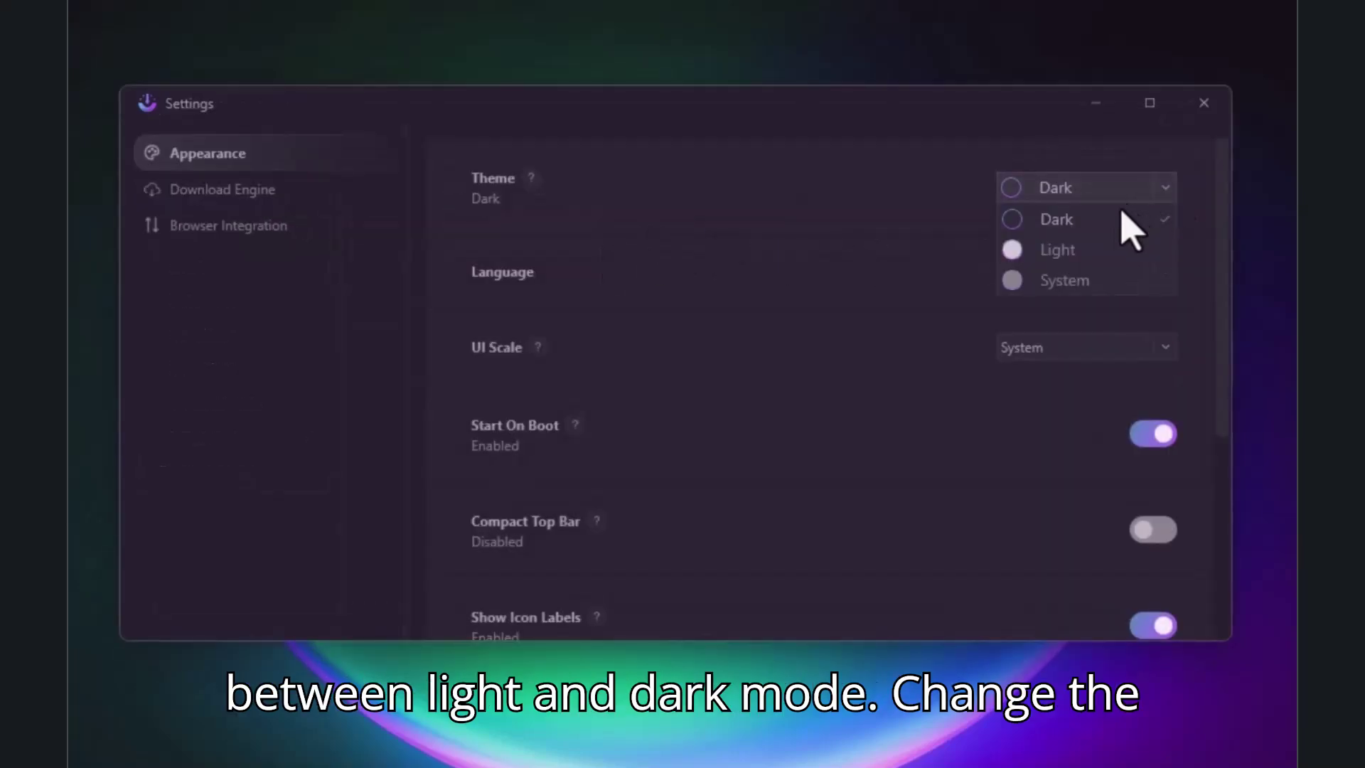
pyautogui.scroll(-2, 1234, 278)
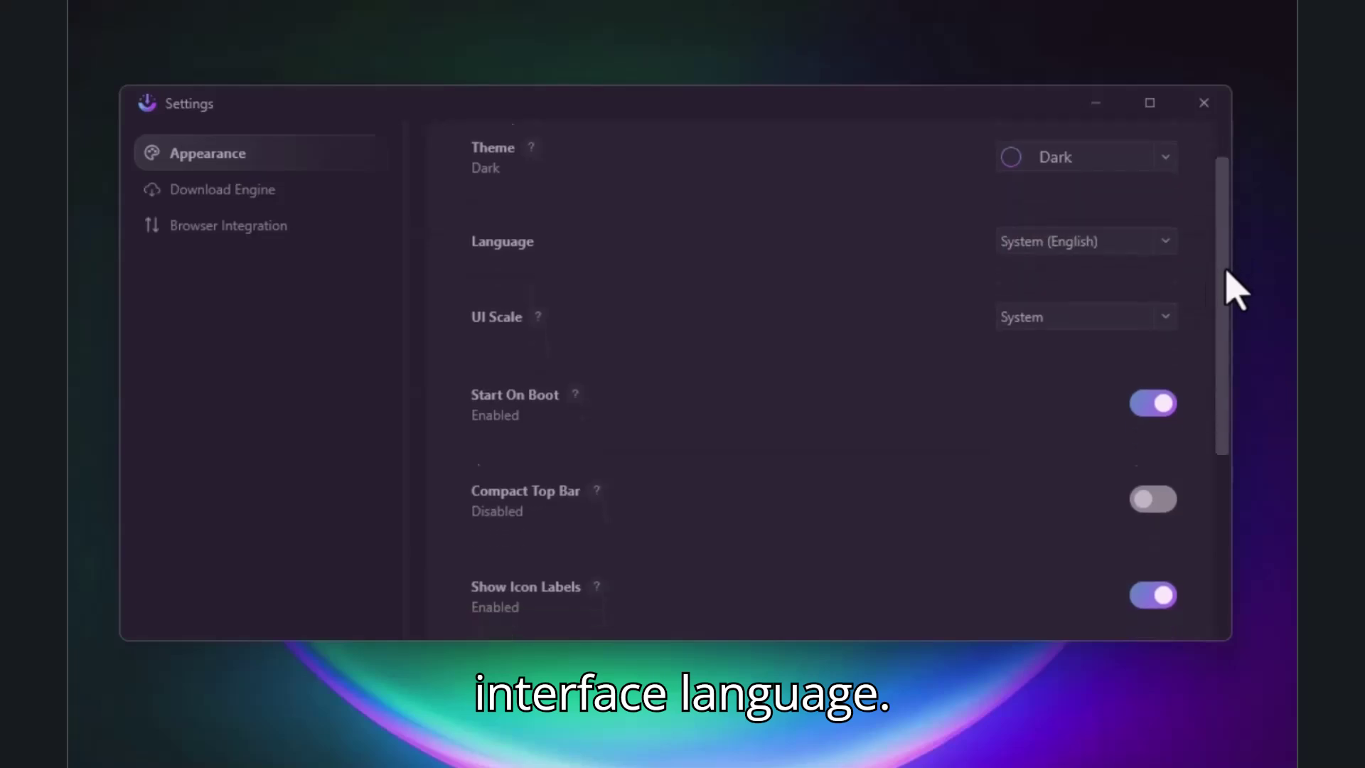
# - Look through the available interface languages and the UI scale setting in the appearance settings
pyautogui.click(1166, 208)
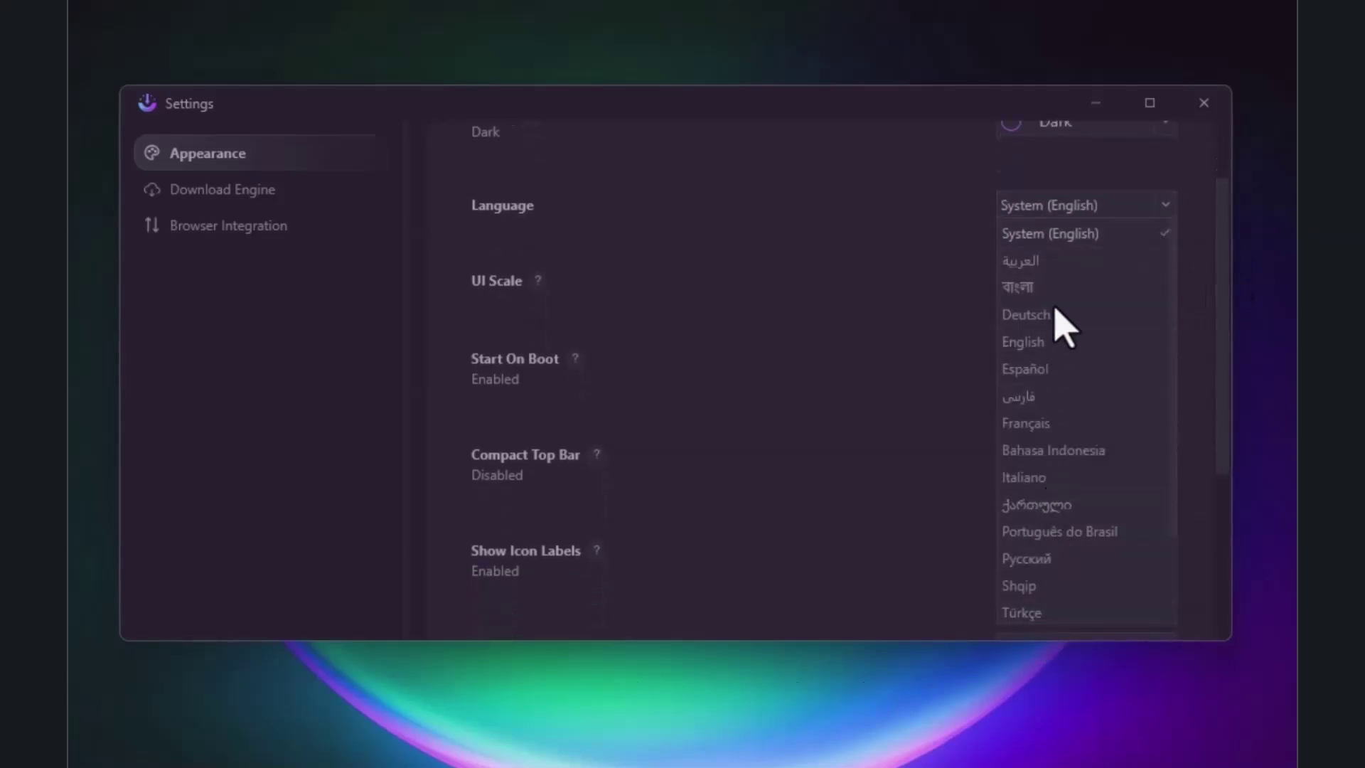
pyautogui.moveTo(1173, 298); pyautogui.dragTo(1173, 411)
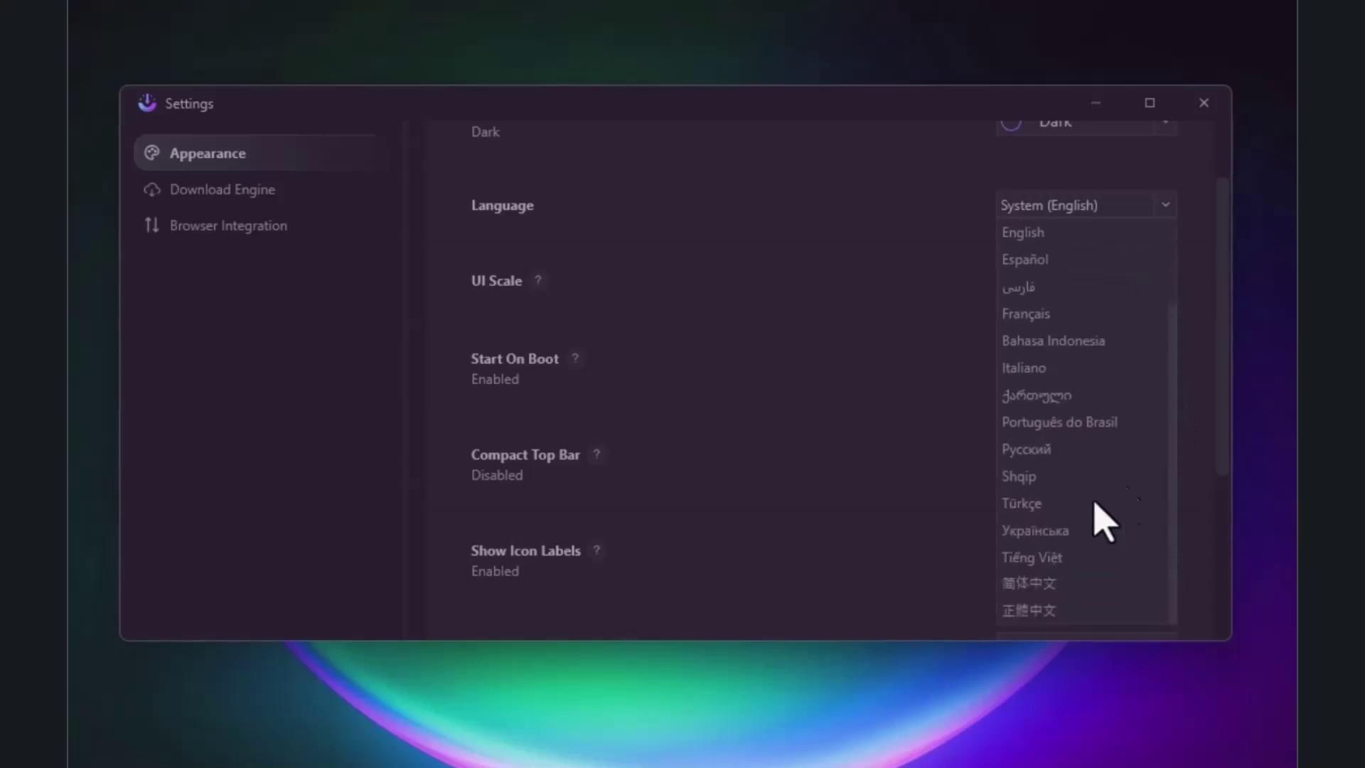
pyautogui.click(1230, 263)
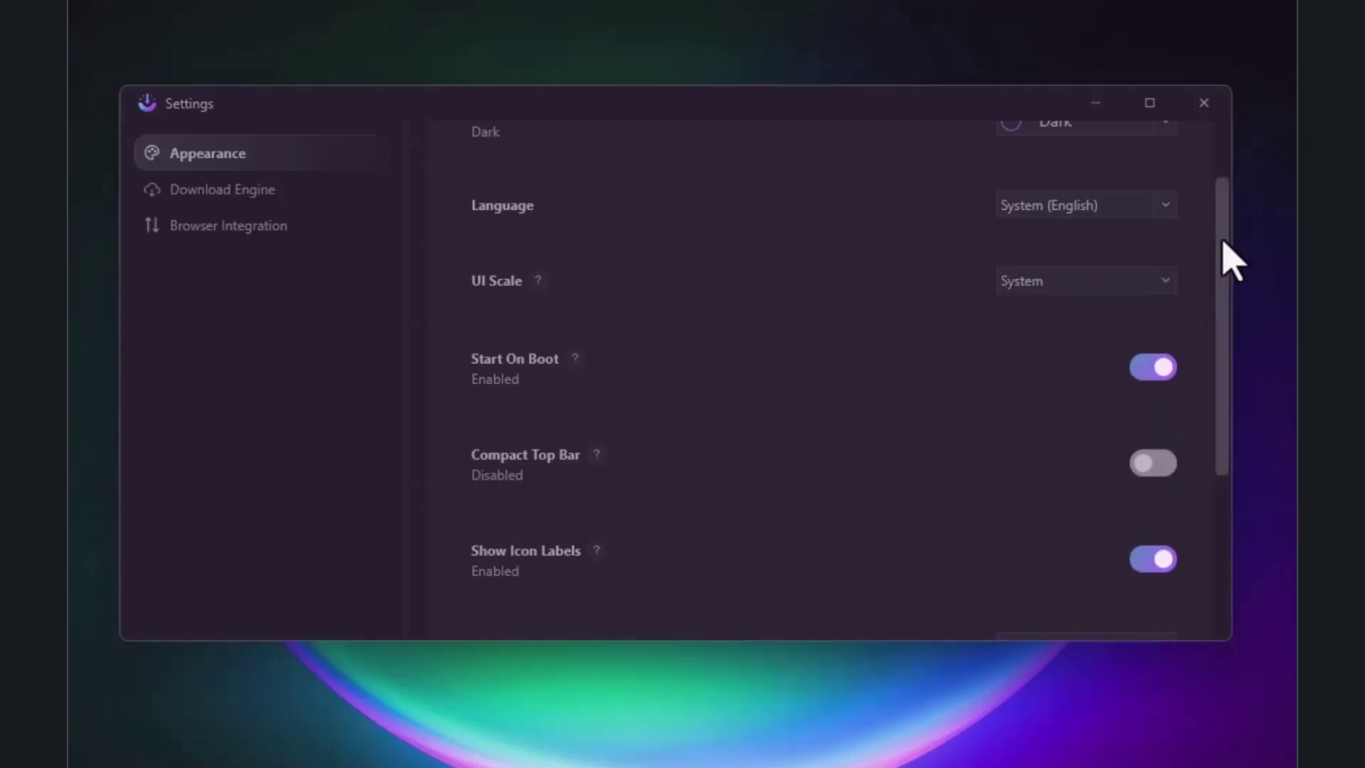
pyautogui.scroll(-1, 1223, 245)
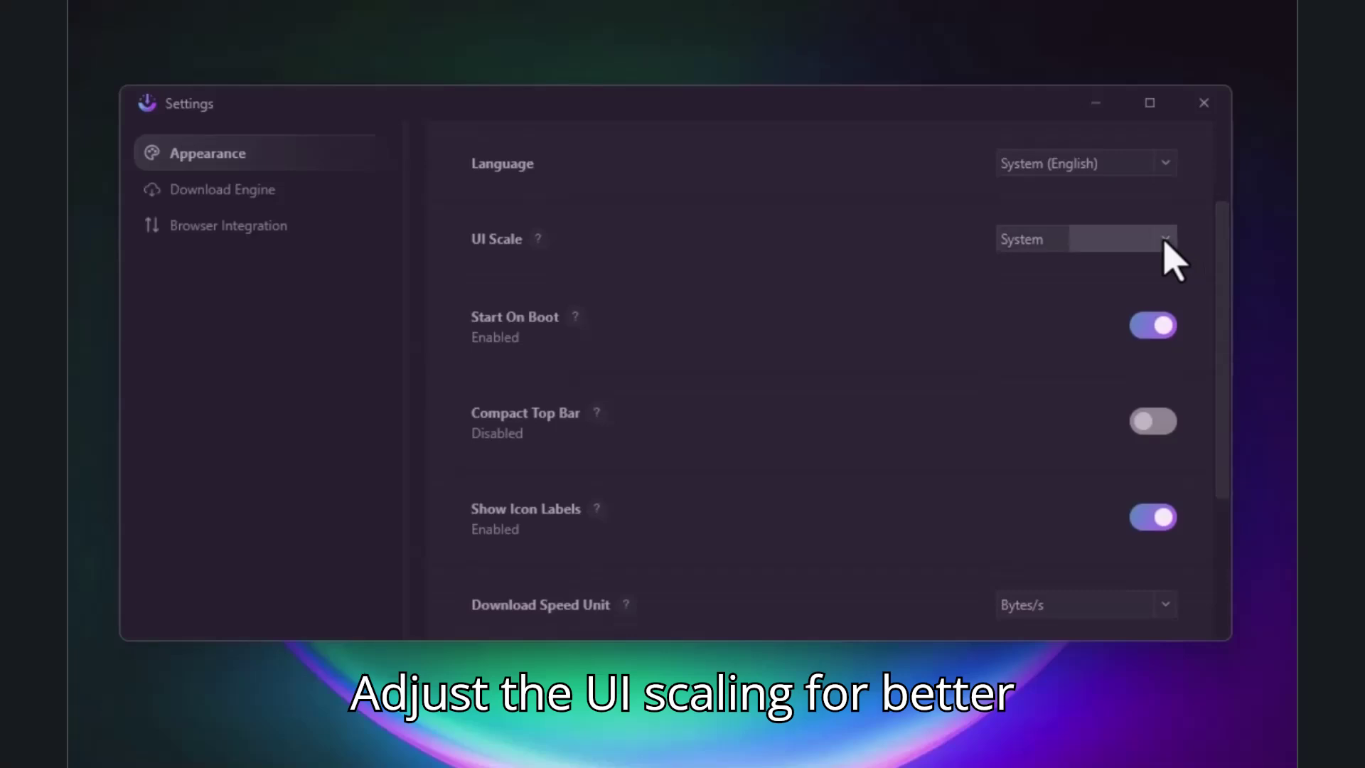
pyautogui.click(1172, 259)
pyautogui.click(1229, 268)
pyautogui.scroll(-1, 1228, 291)
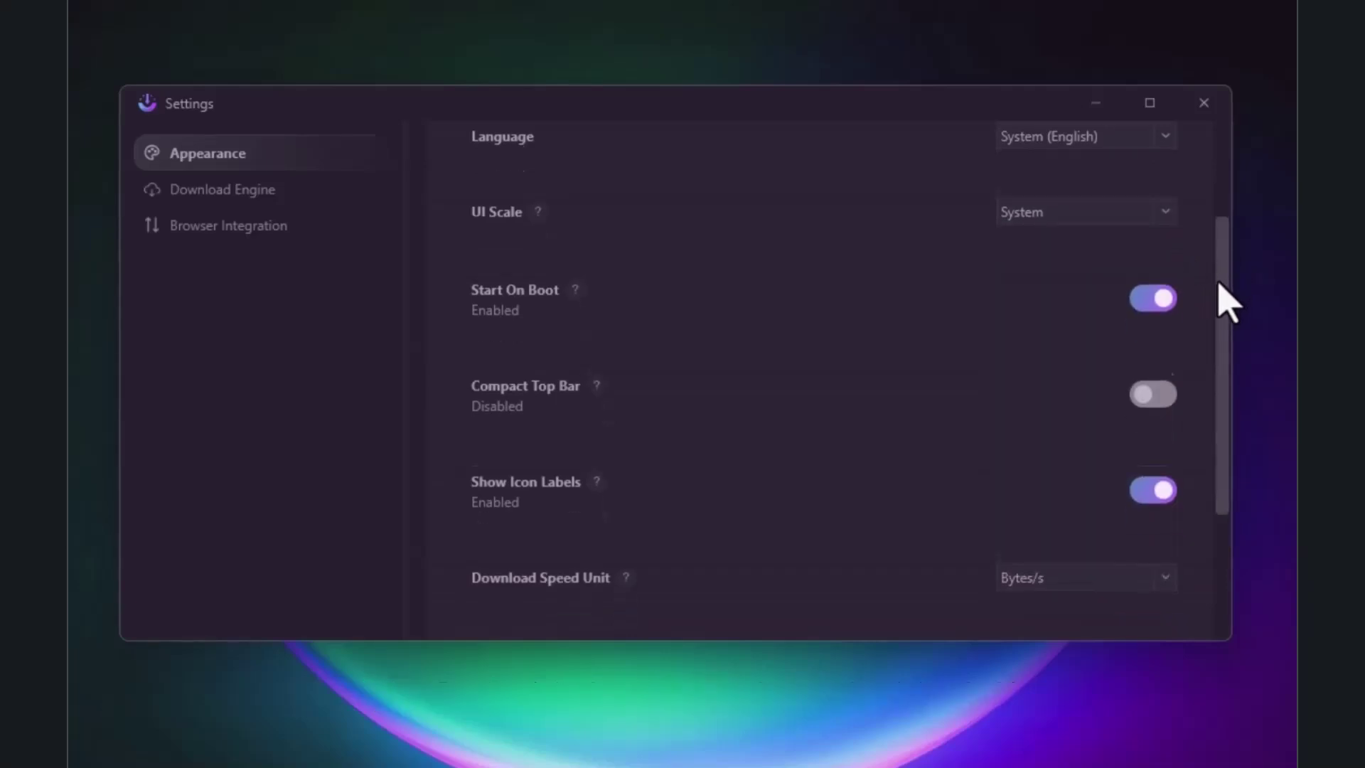
# - View the remaining appearance settings, from Start On Boot through Notification Sound
pyautogui.scroll(-1, 1219, 291)
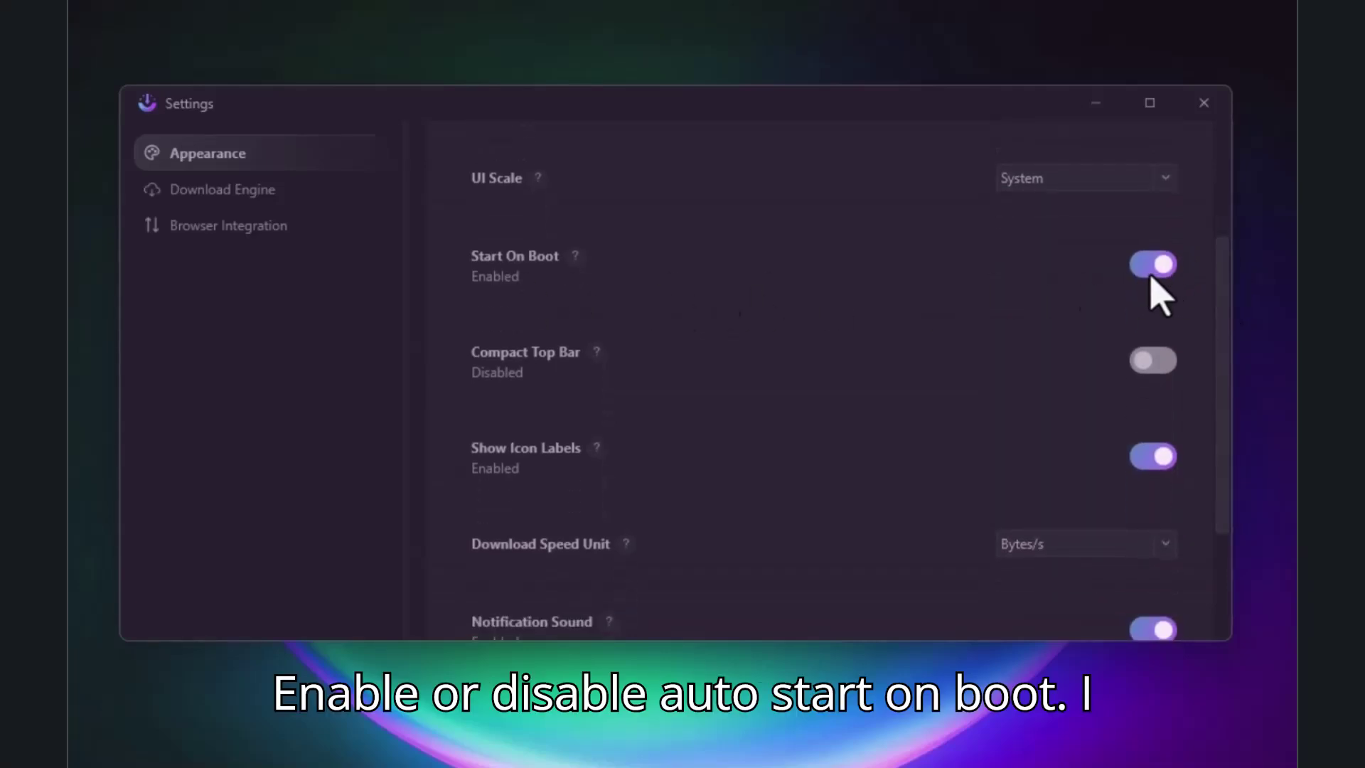
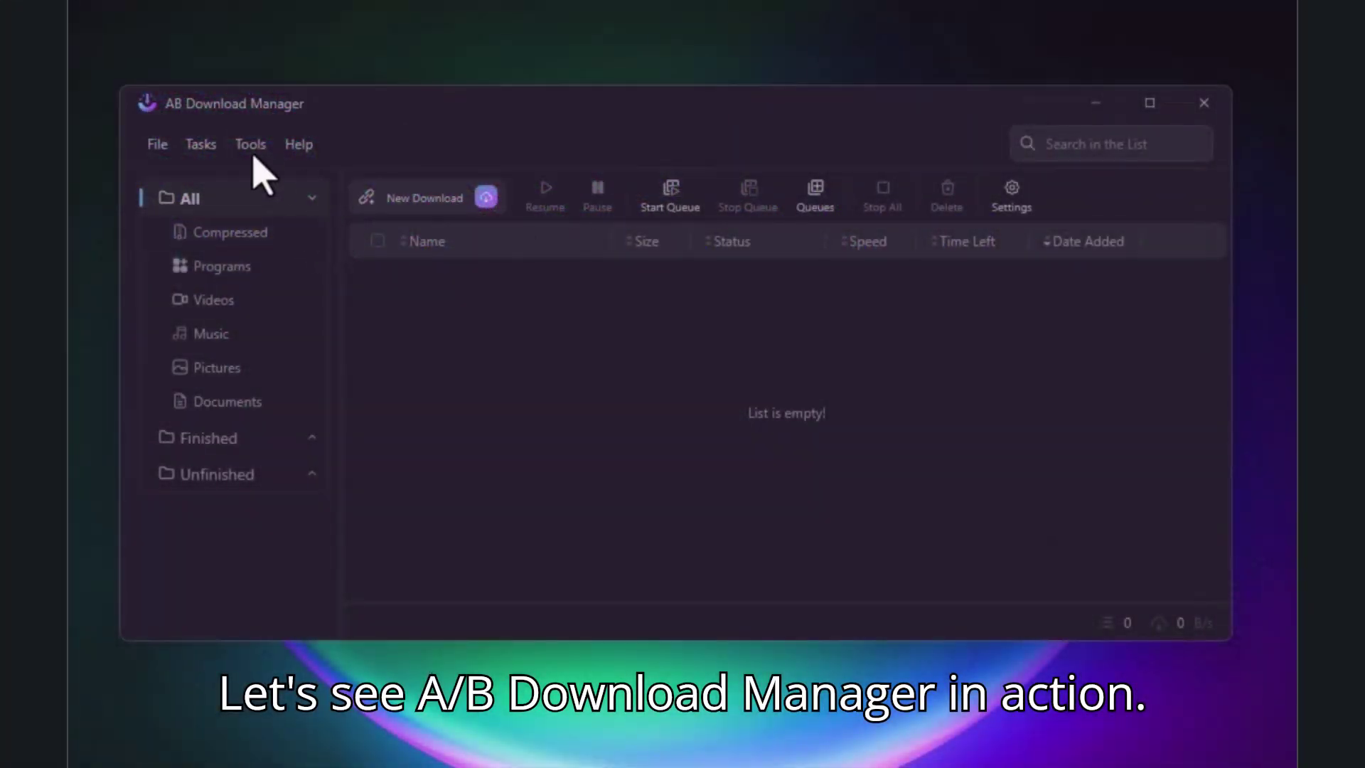
# - Open the Google Chrome browser integration page and install the AB Download Manager Browser Integration extension, dismissing the added-extension notice
pyautogui.moveTo(403, 182)
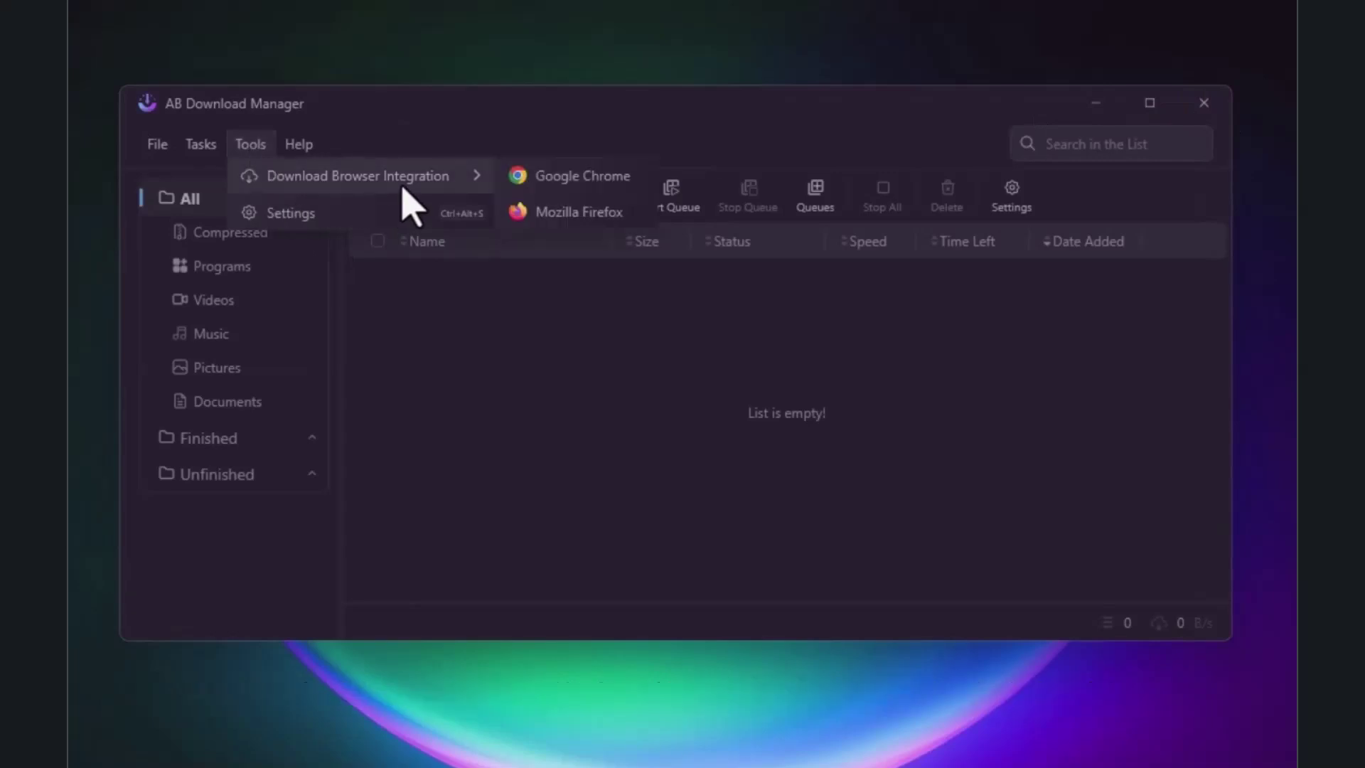
pyautogui.click(568, 178)
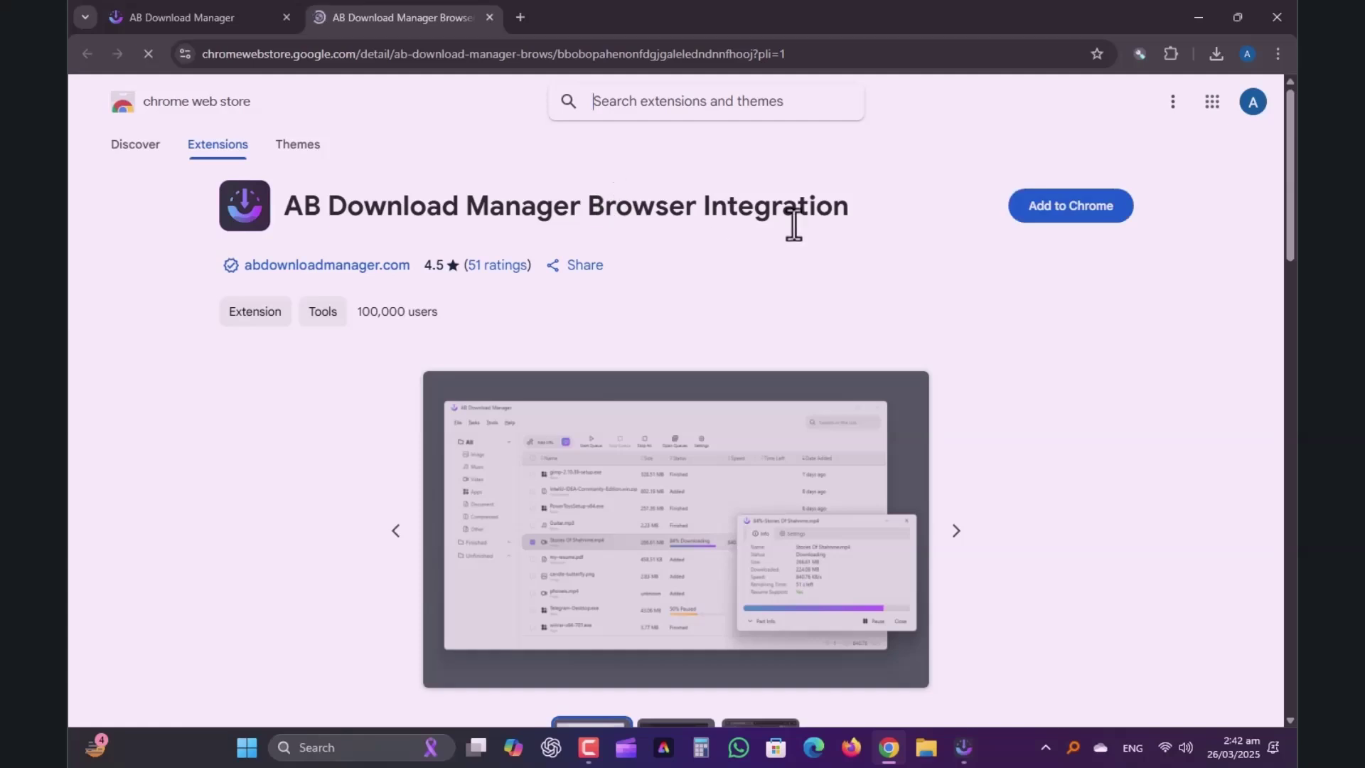
pyautogui.click(1050, 208)
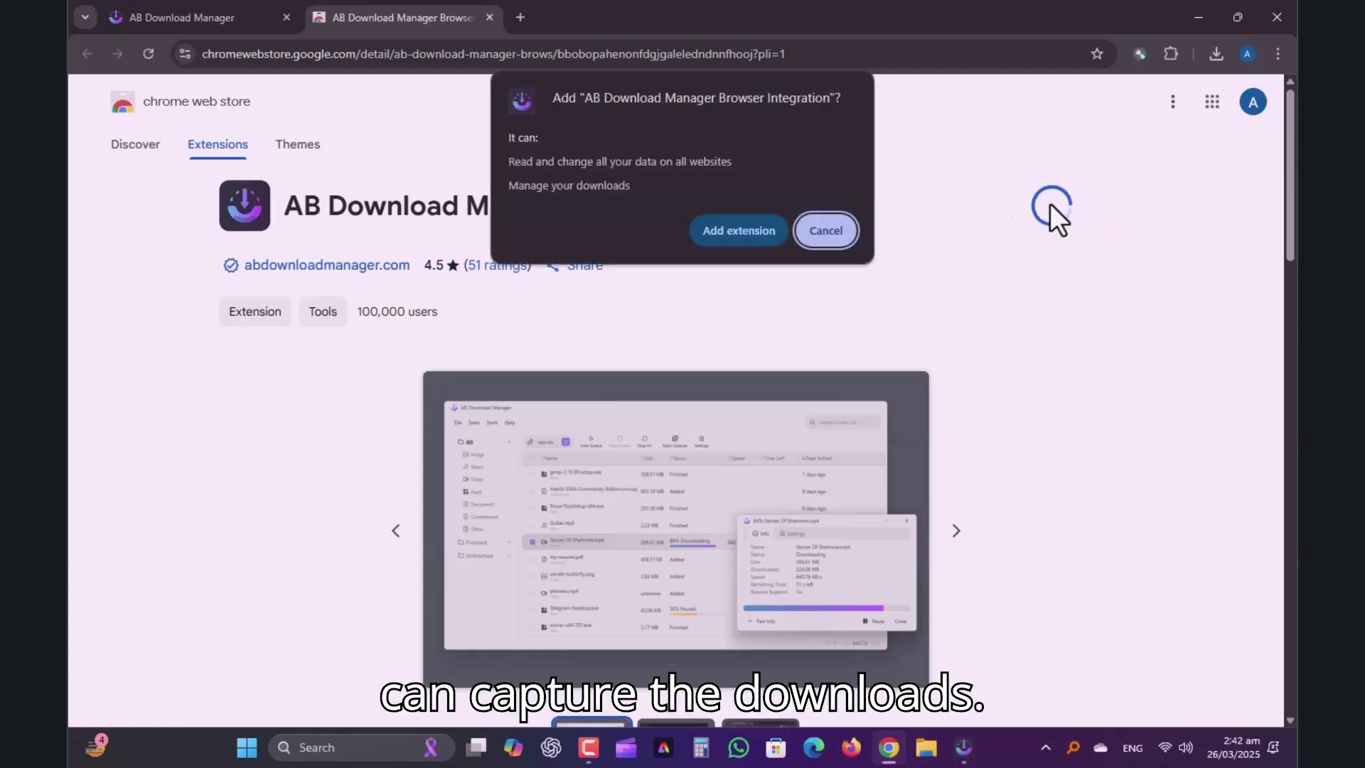
pyautogui.click(732, 235)
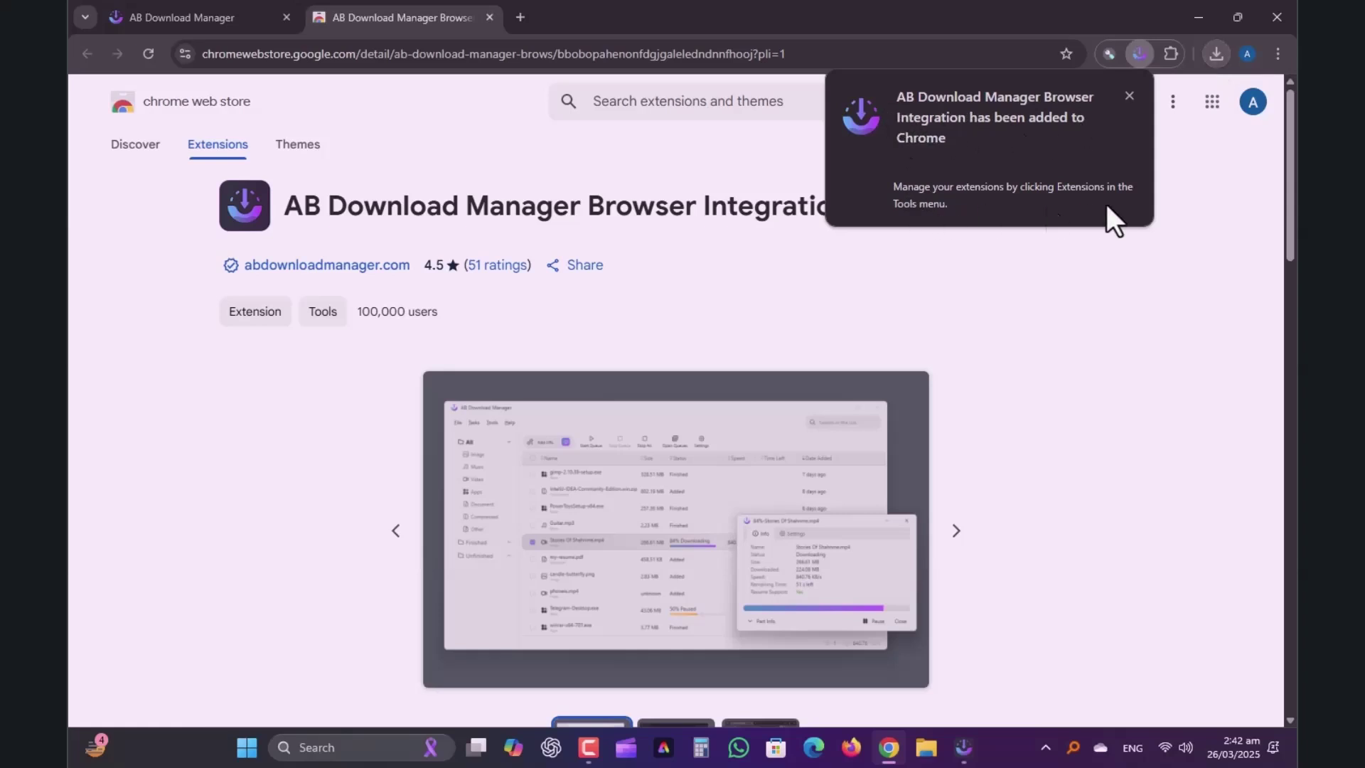
pyautogui.click(1129, 95)
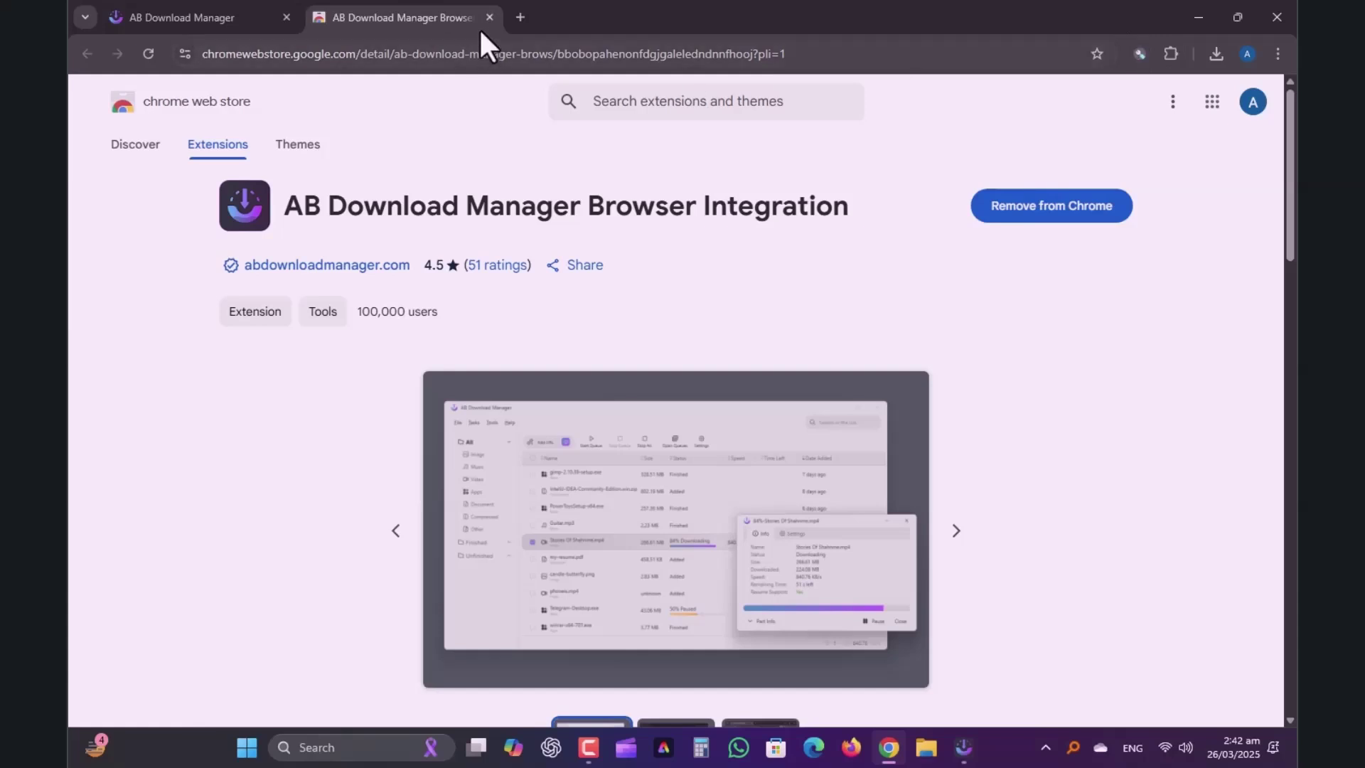
# - Search Google in a new tab for the Ubuntu desktop download, reach the Ubuntu Desktop download page and accept all trackers
pyautogui.click(516, 13)
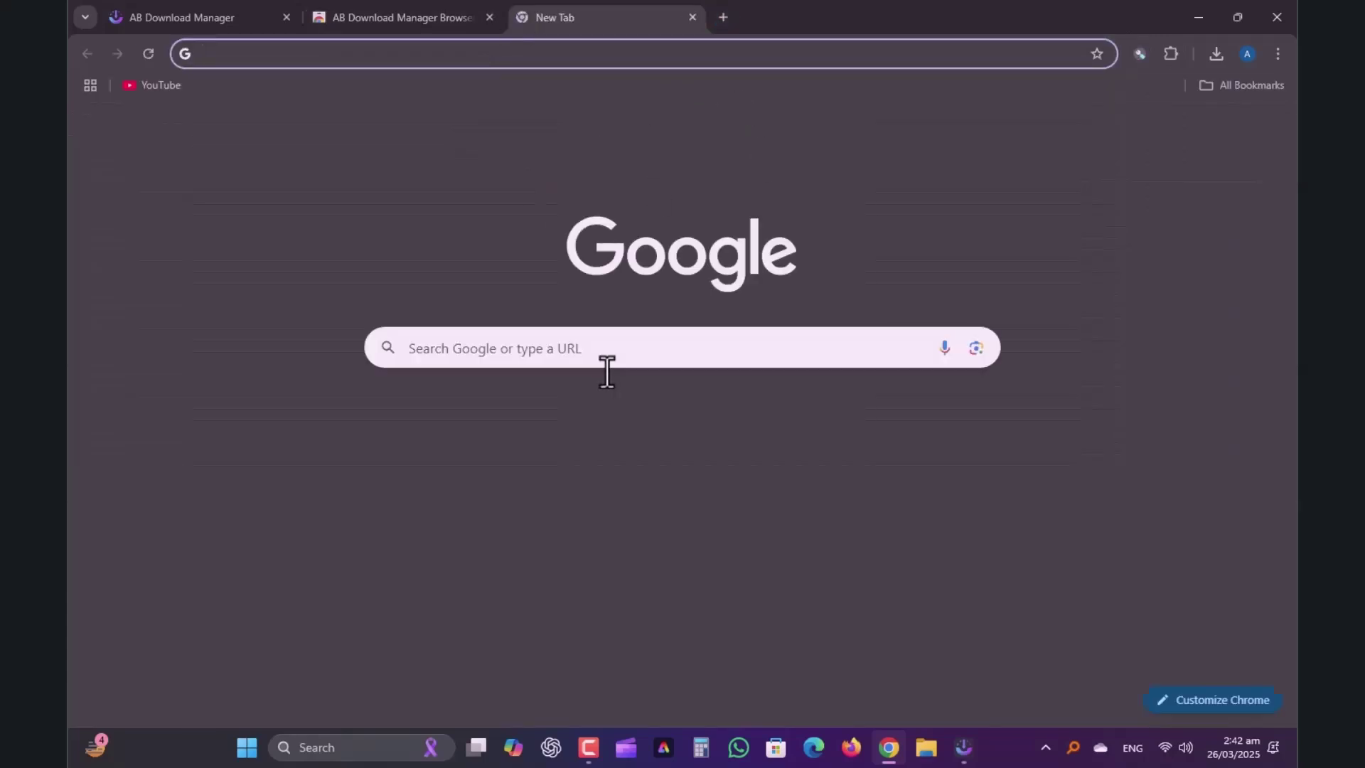
pyautogui.click(607, 350)
pyautogui.write('ubuntu')
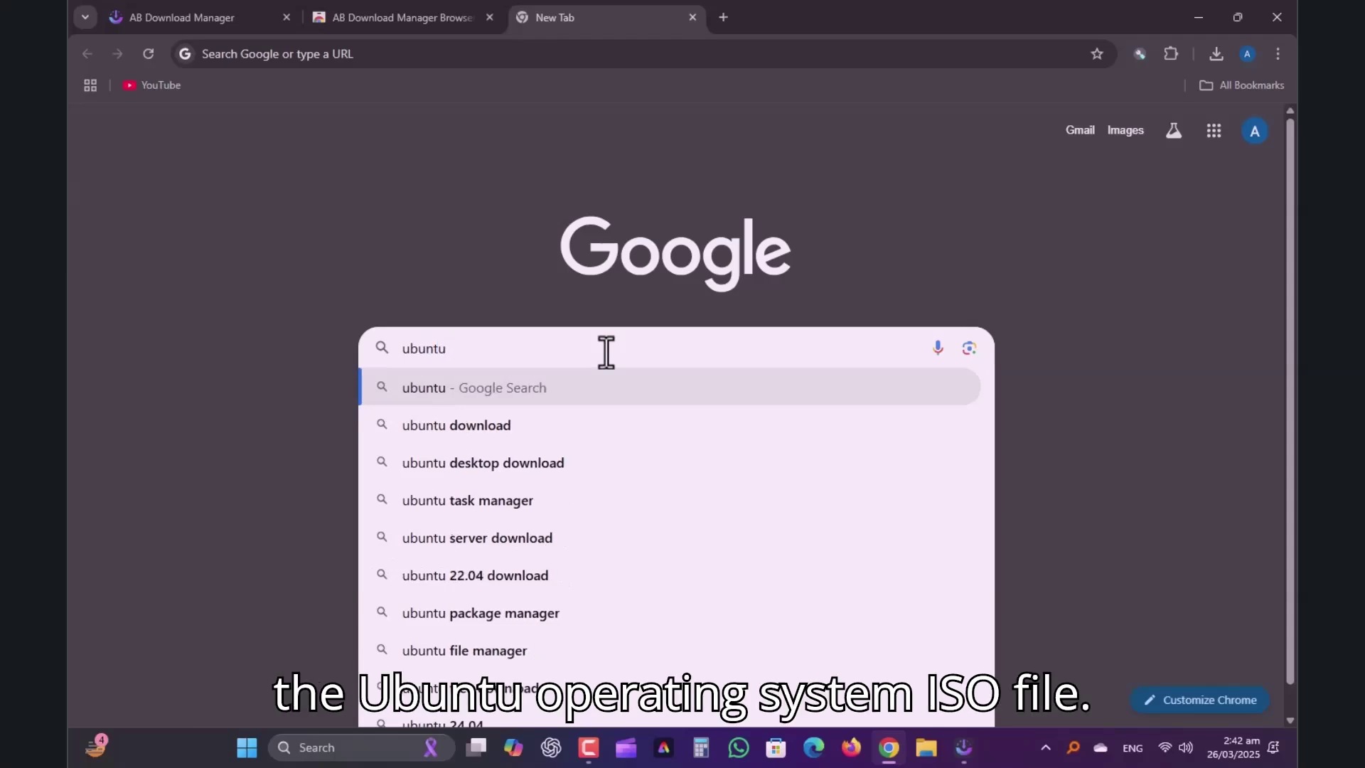
pyautogui.press('Down')
pyautogui.press('Down')
pyautogui.press('Return')
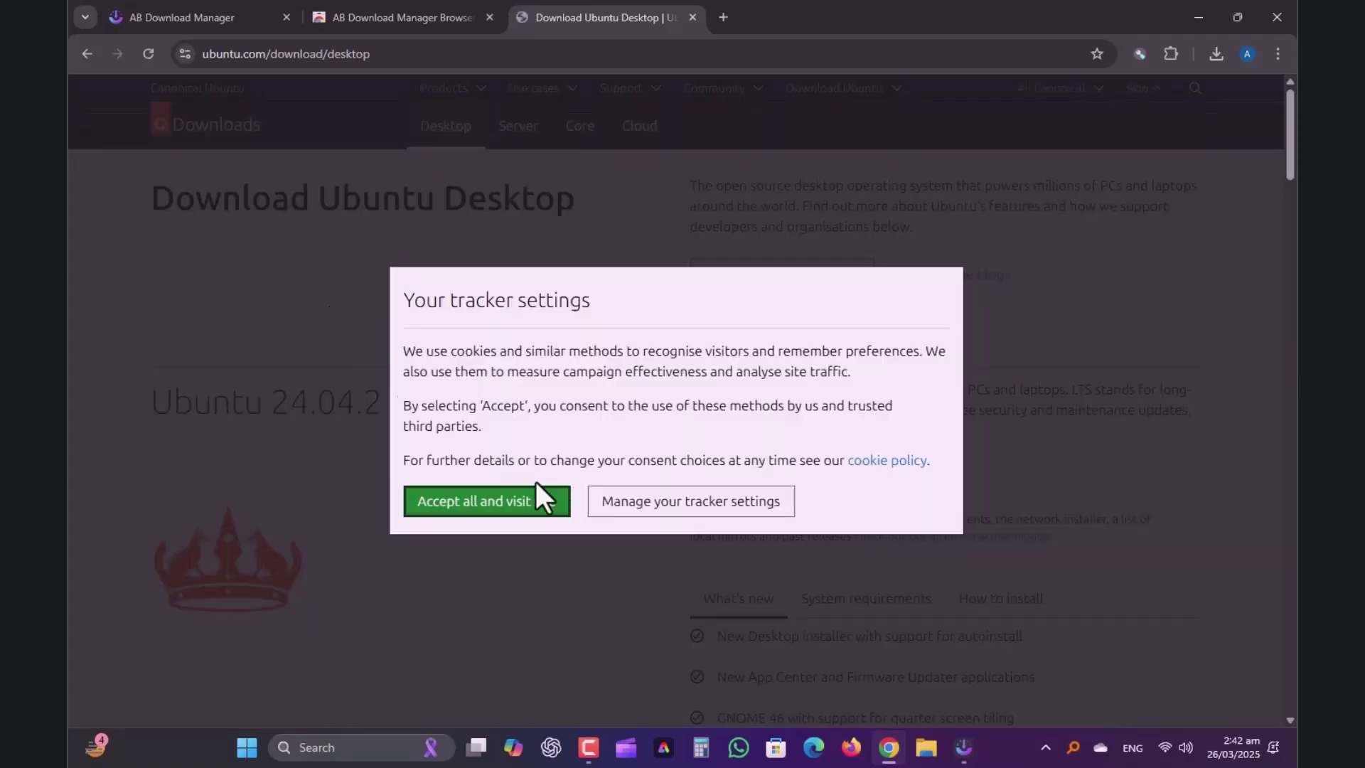
pyautogui.click(532, 506)
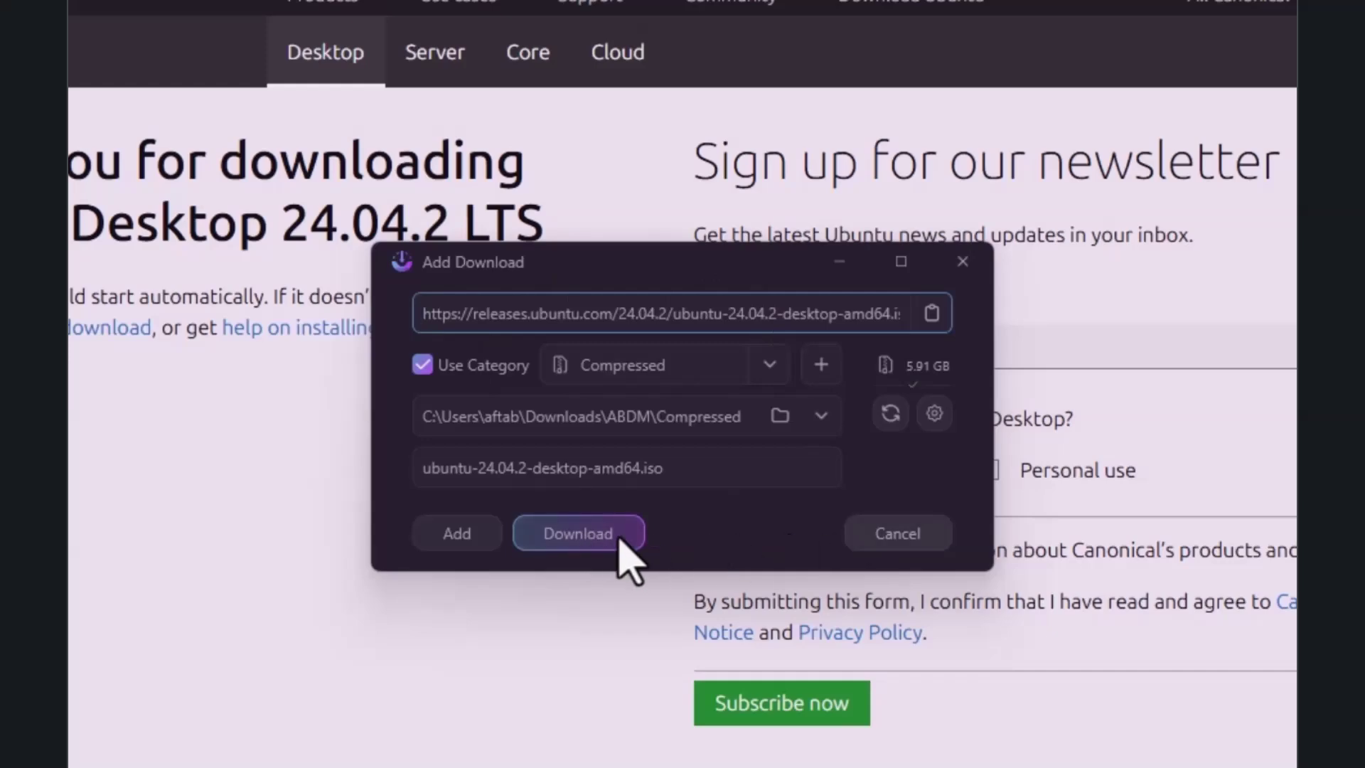
# - Start downloading ubuntu-24.04.2-desktop-amd64.iso in the Compressed category, and expand its parts info to look through all the download parts
pyautogui.click(589, 537)
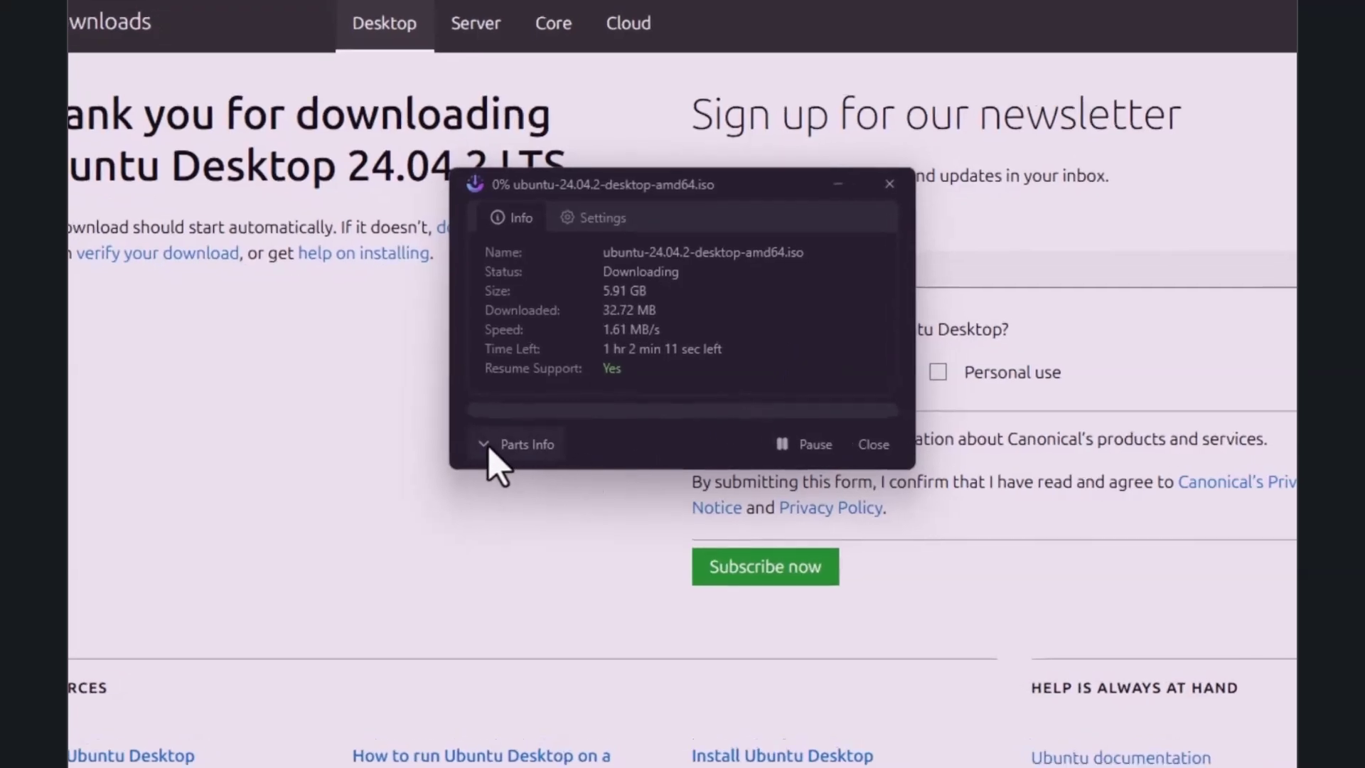
pyautogui.click(489, 447)
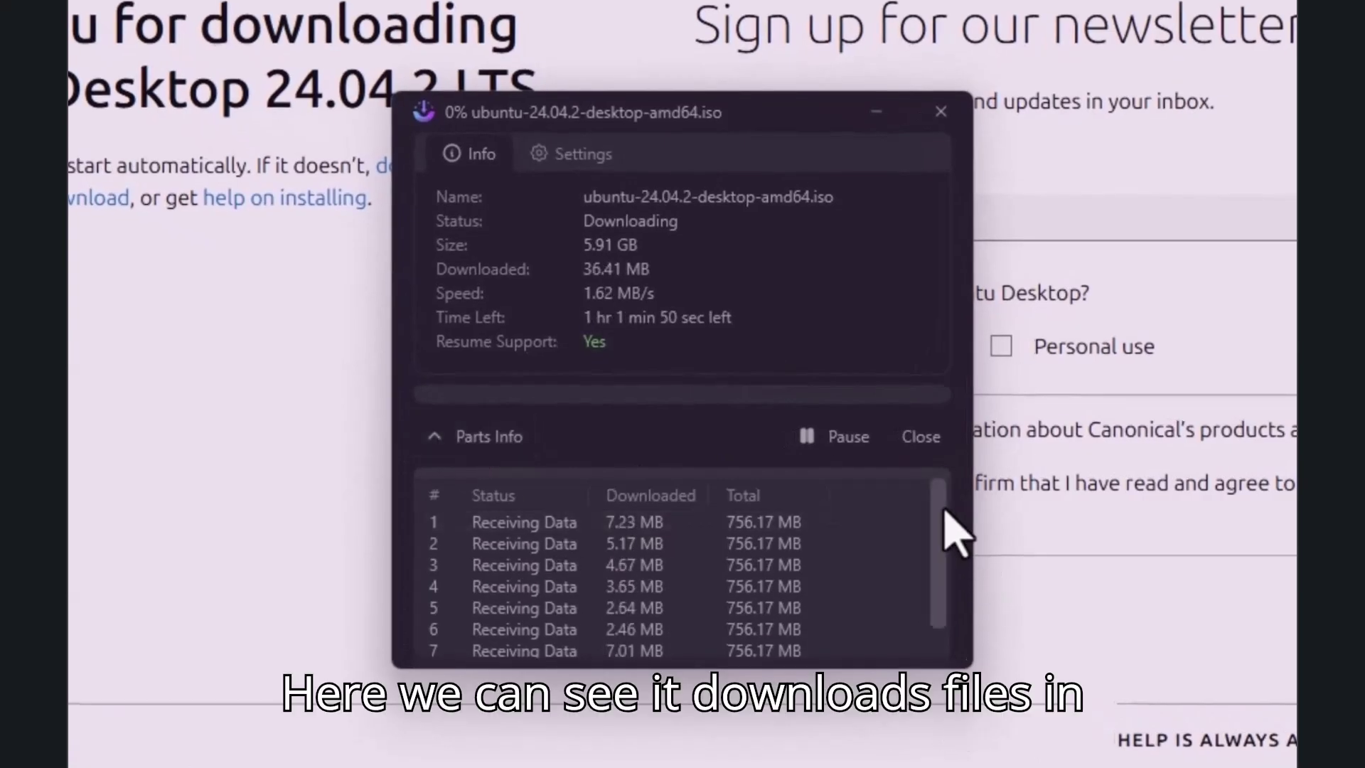
pyautogui.moveTo(943, 508); pyautogui.dragTo(943, 551)
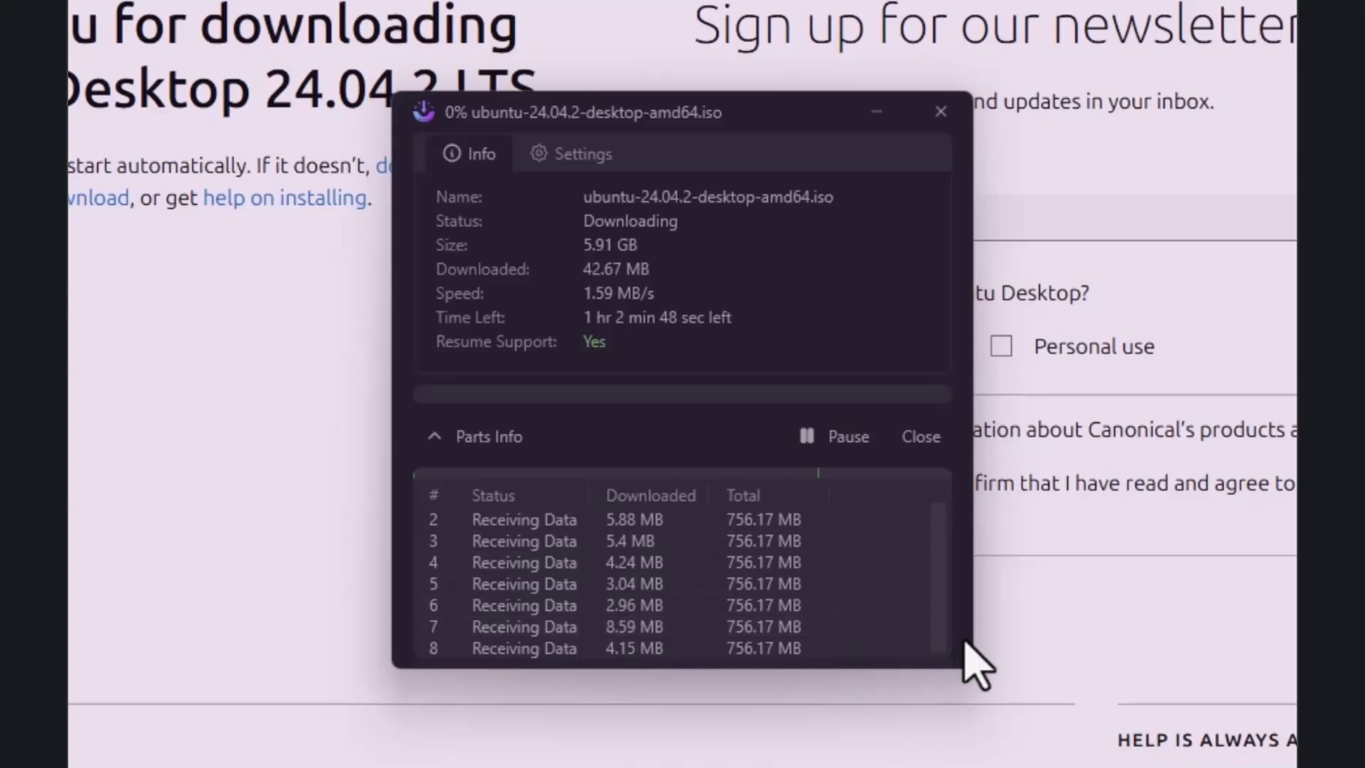
pyautogui.moveTo(939, 646); pyautogui.dragTo(934, 579)
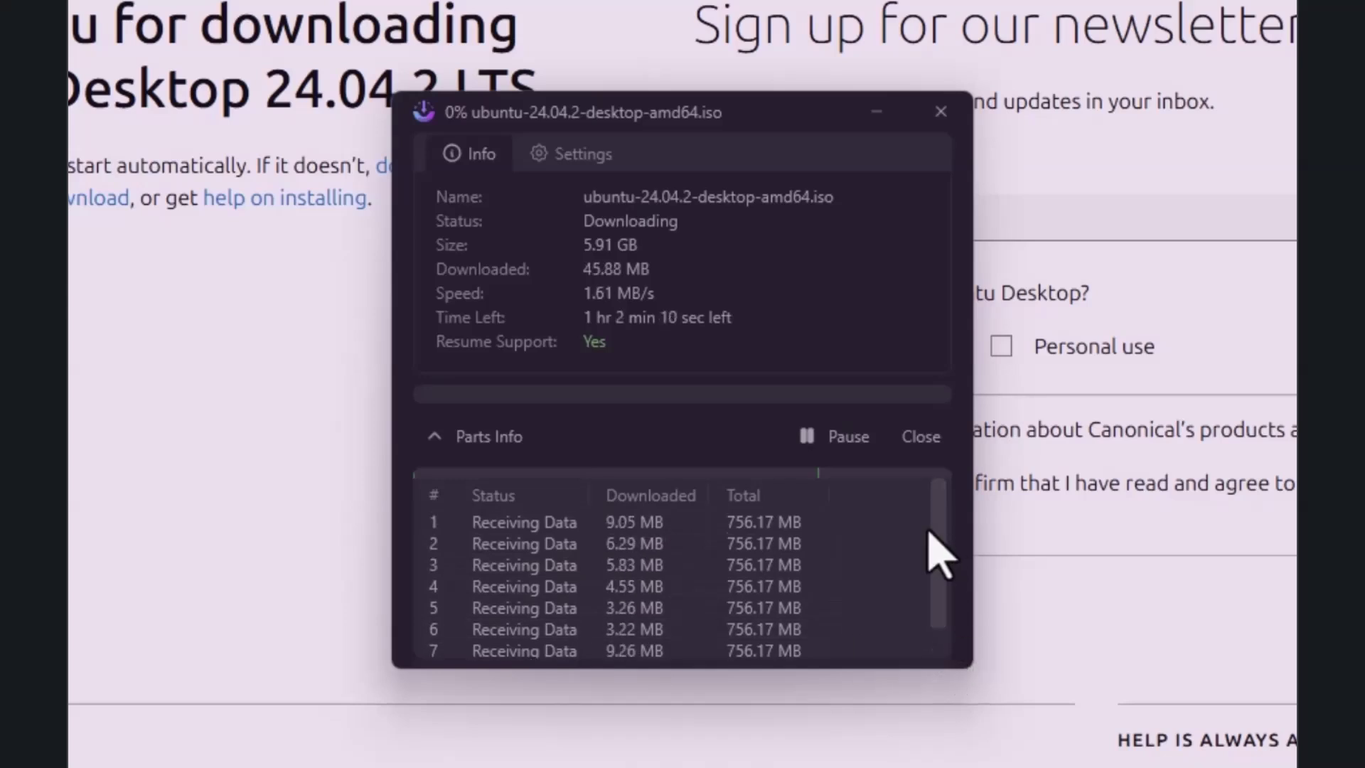
# - Pause the Ubuntu ISO download and resume it
pyautogui.click(839, 437)
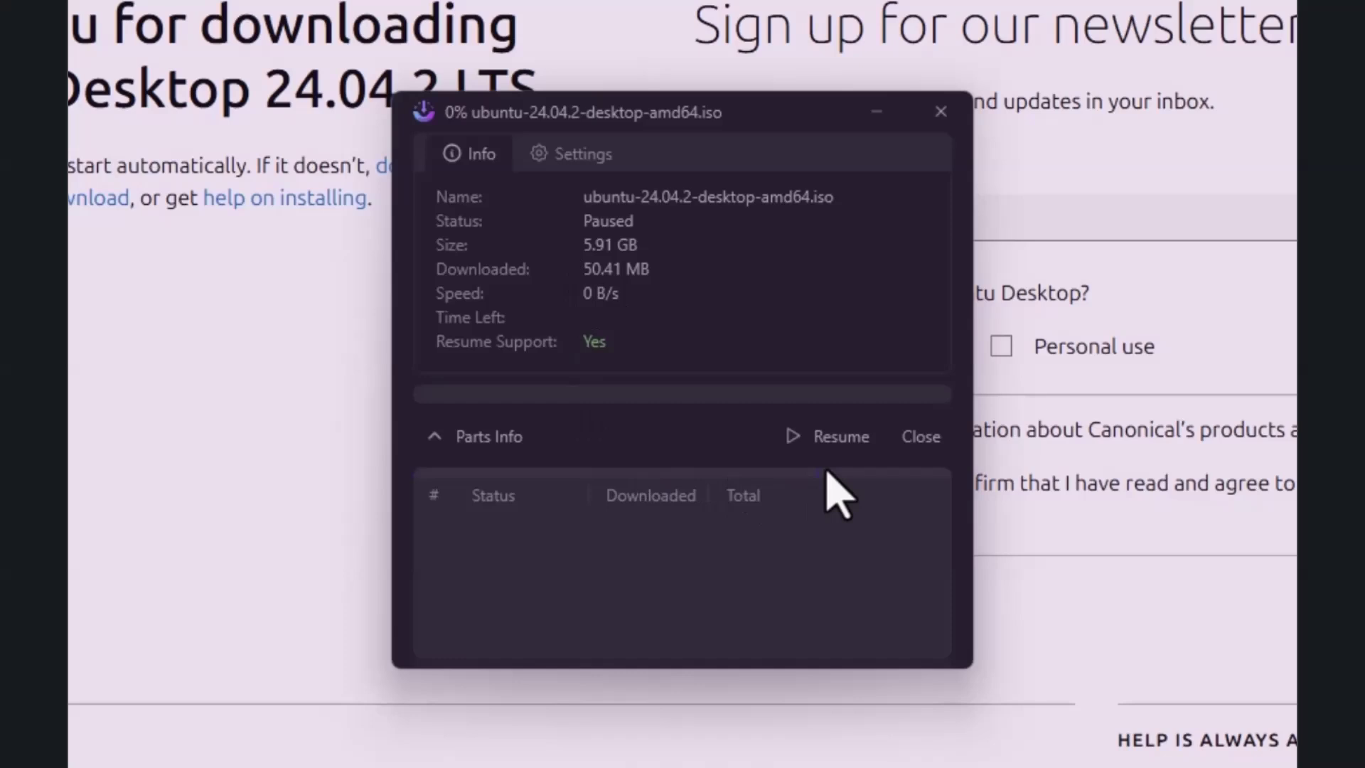
pyautogui.click(837, 444)
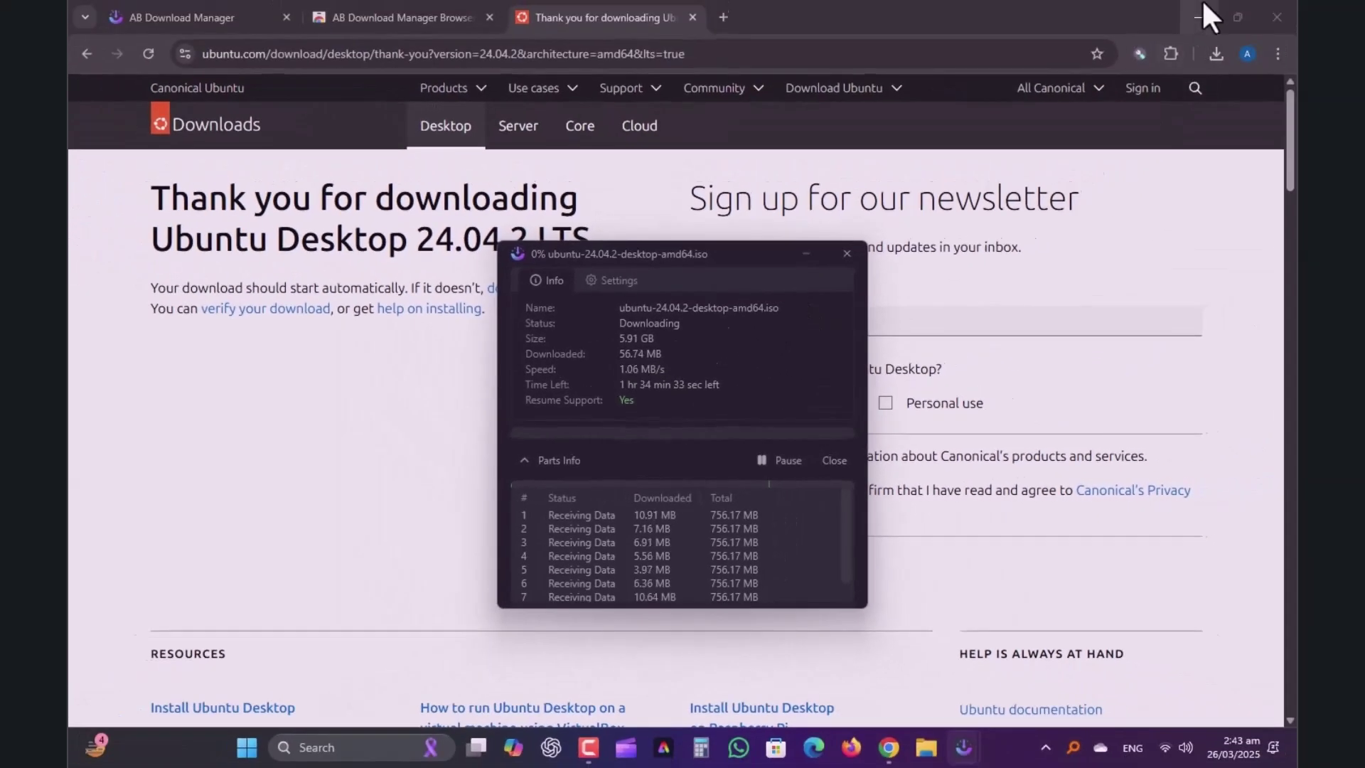
# - Minimise Chrome and the main AB Download Manager window, moving the download progress window higher on the desktop
pyautogui.click(1202, 3)
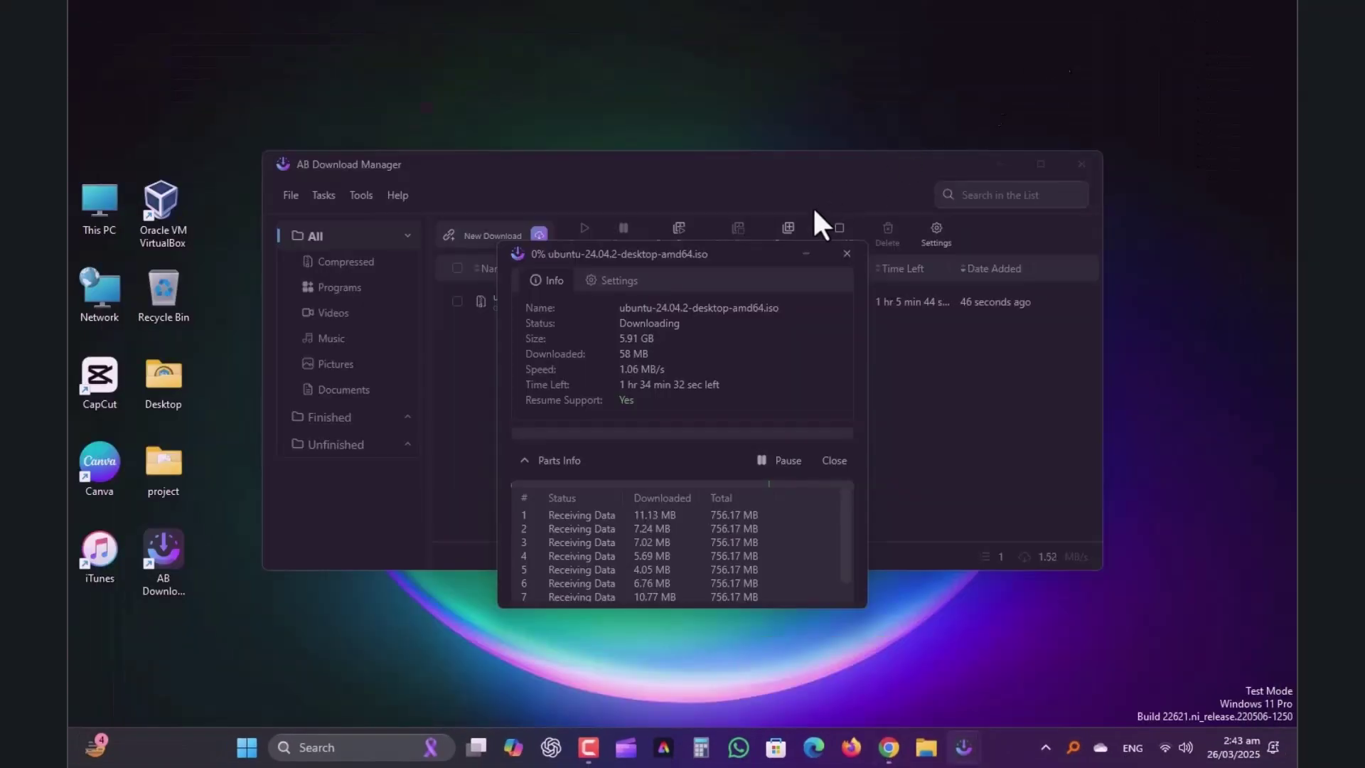
pyautogui.moveTo(753, 246); pyautogui.dragTo(762, 187)
pyautogui.click(992, 167)
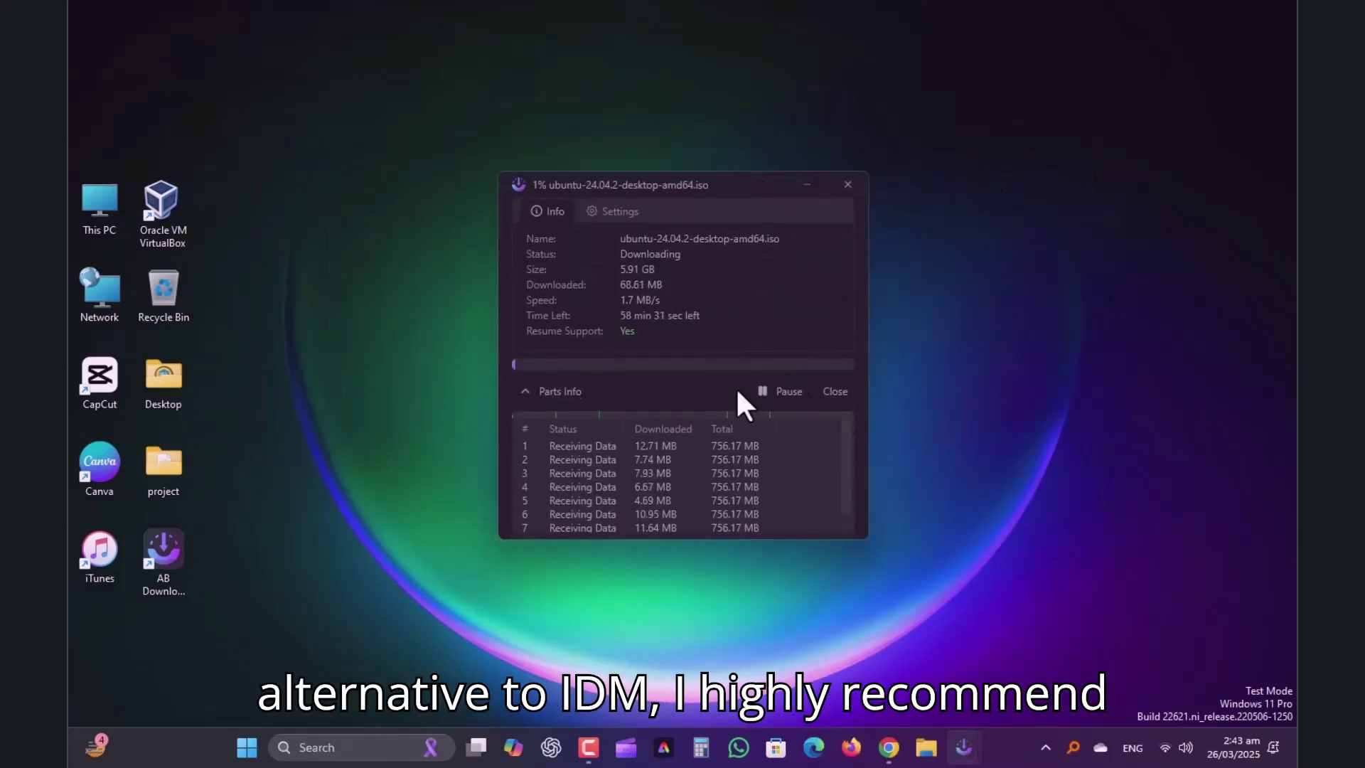
# - Collapse the Ubuntu download's parts info and expand it again
pyautogui.click(553, 392)
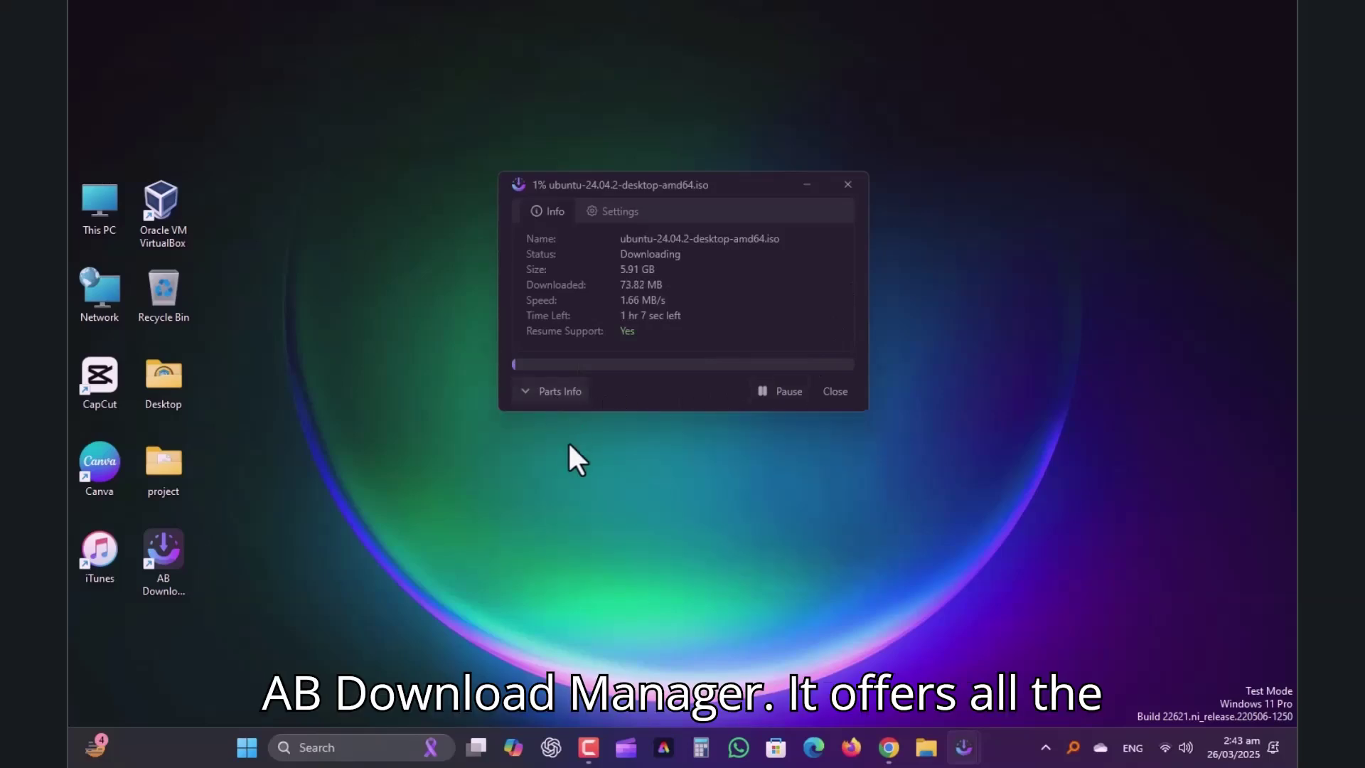
pyautogui.click(543, 393)
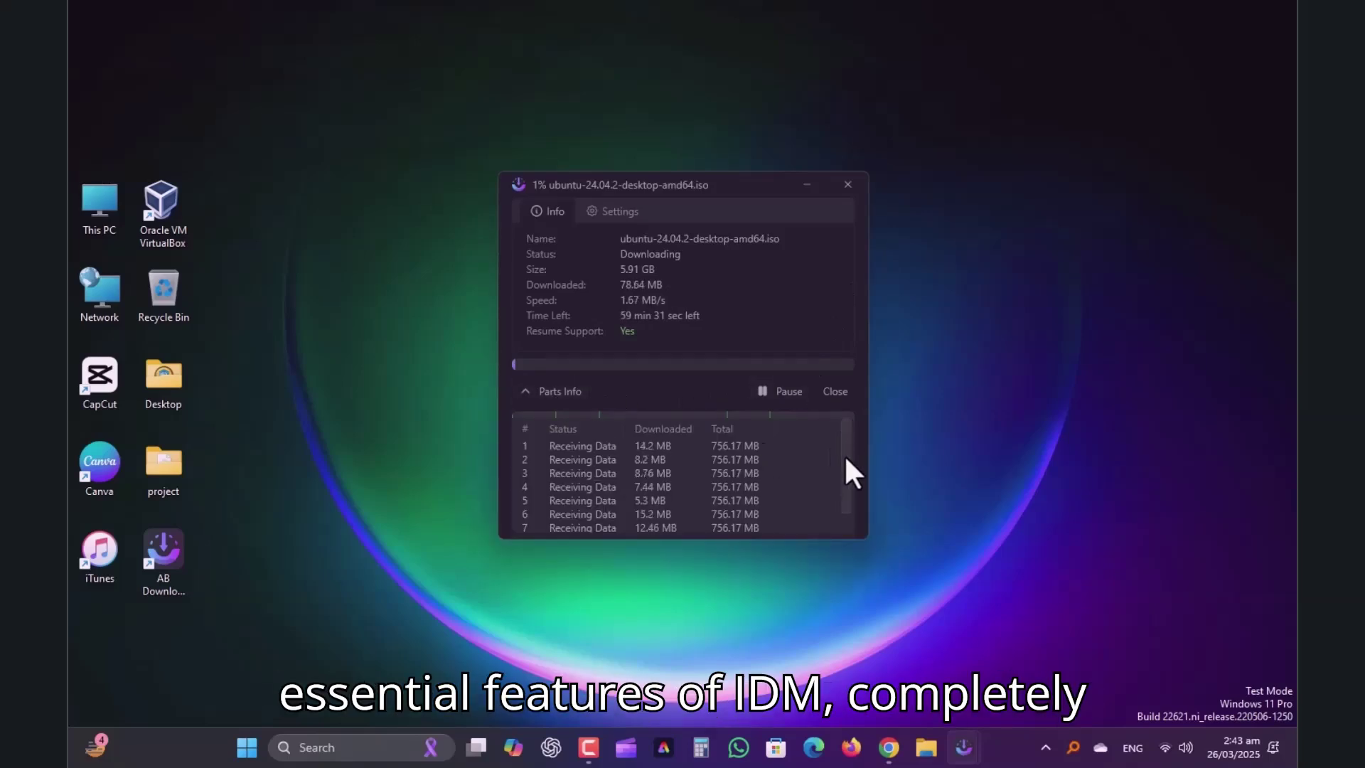